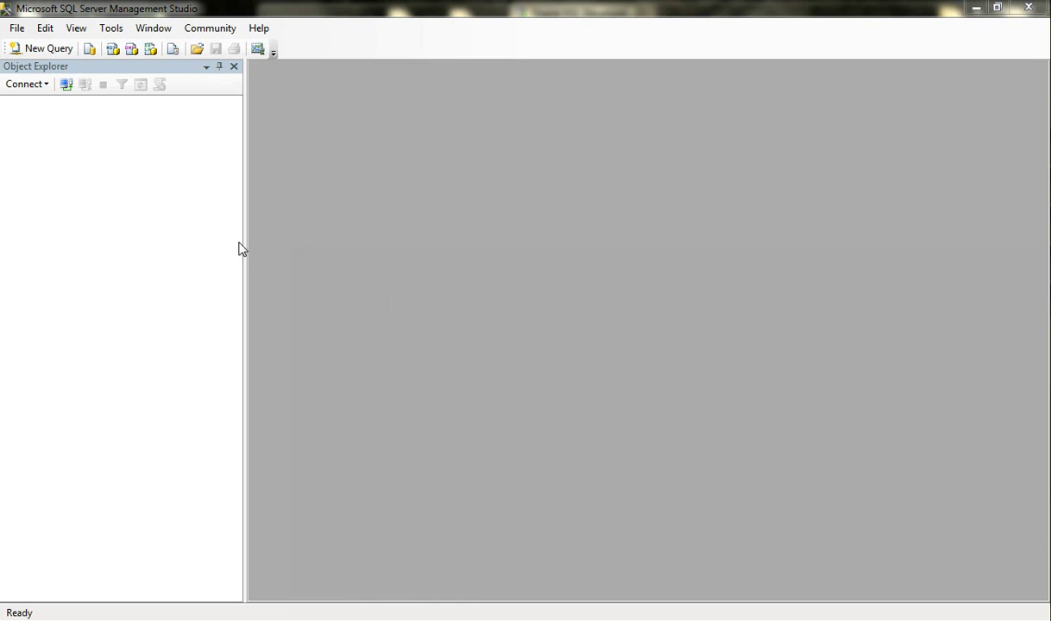
pyautogui.click(64, 86)
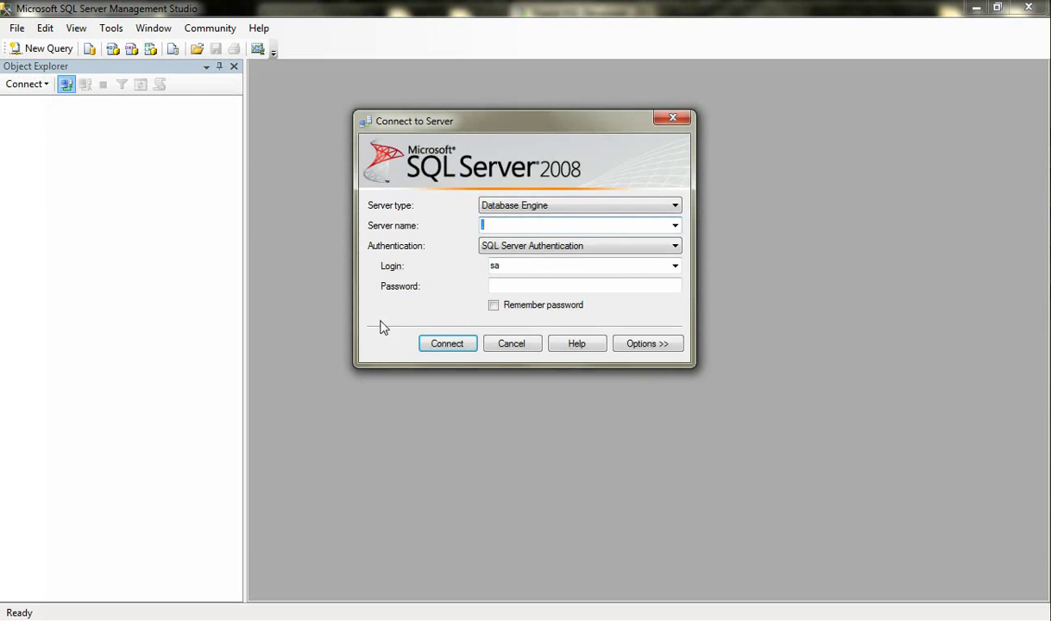
pyautogui.click(512, 344)
pyautogui.click(44, 84)
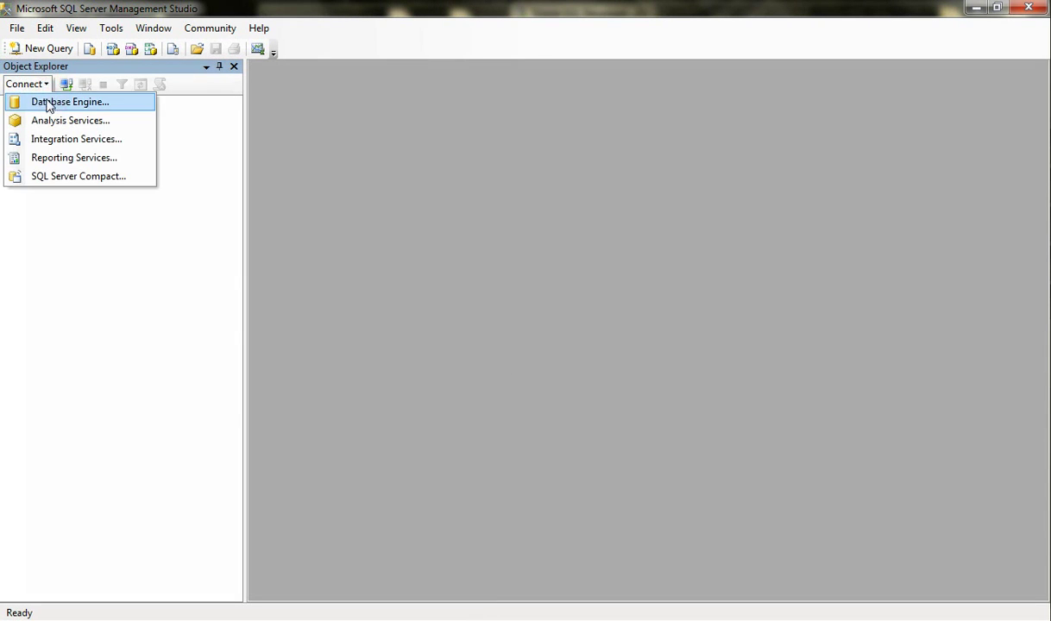
pyautogui.click(45, 101)
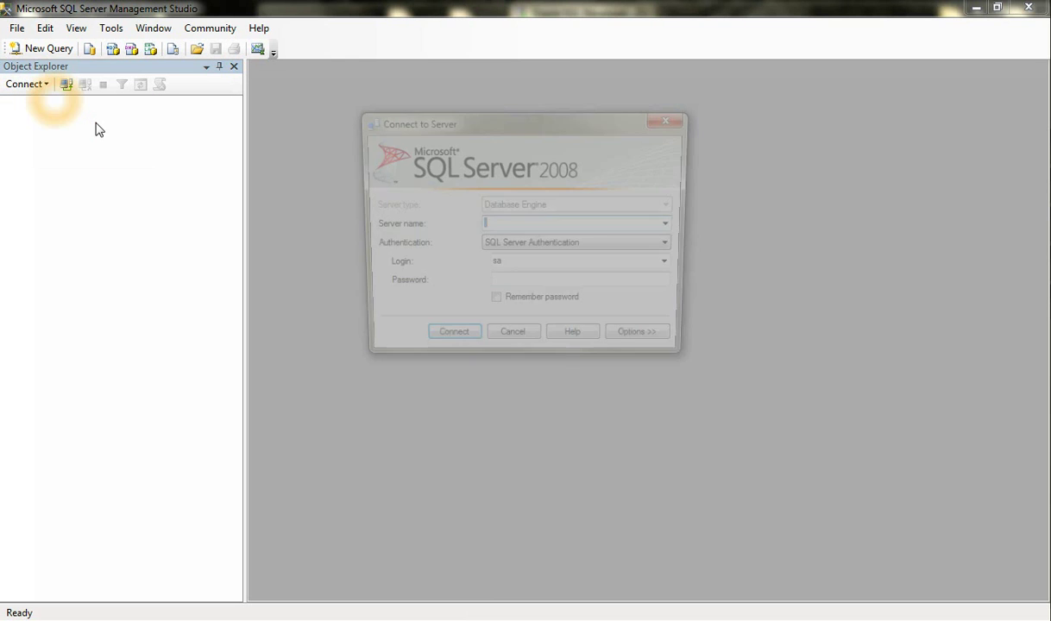
pyautogui.click(502, 348)
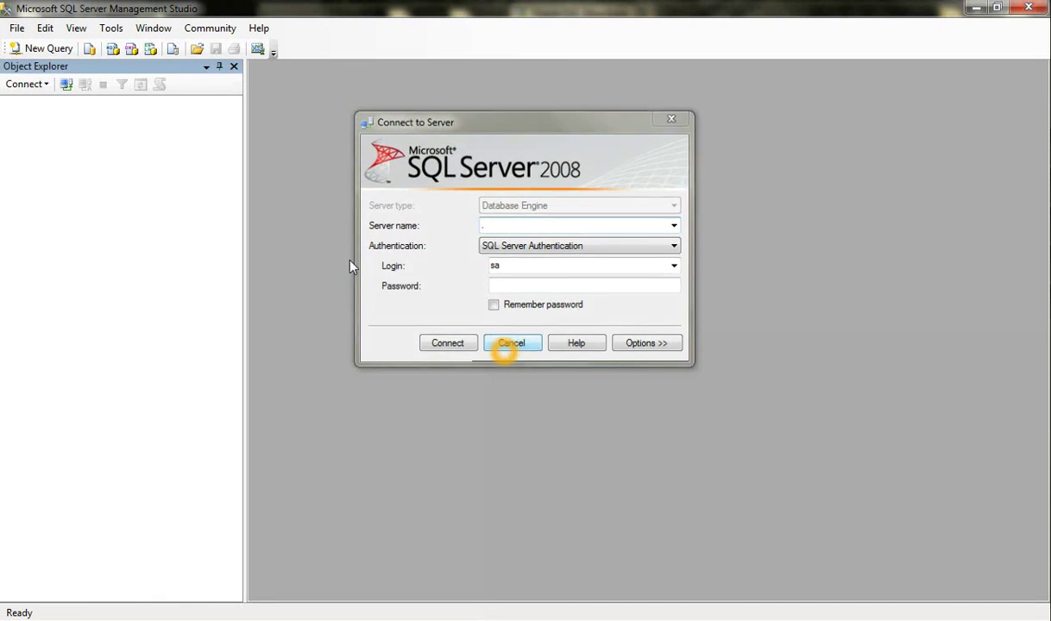
# Open a new server connection and keep Database Engine as the server type
pyautogui.click(66, 87)
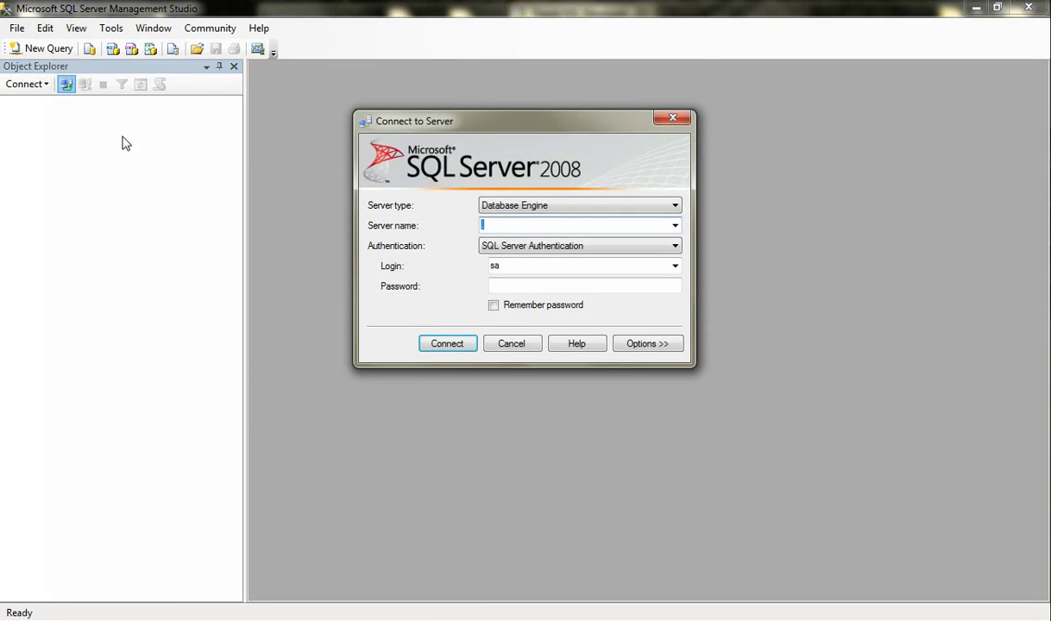
pyautogui.click(394, 233)
pyautogui.click(493, 285)
pyautogui.click(579, 209)
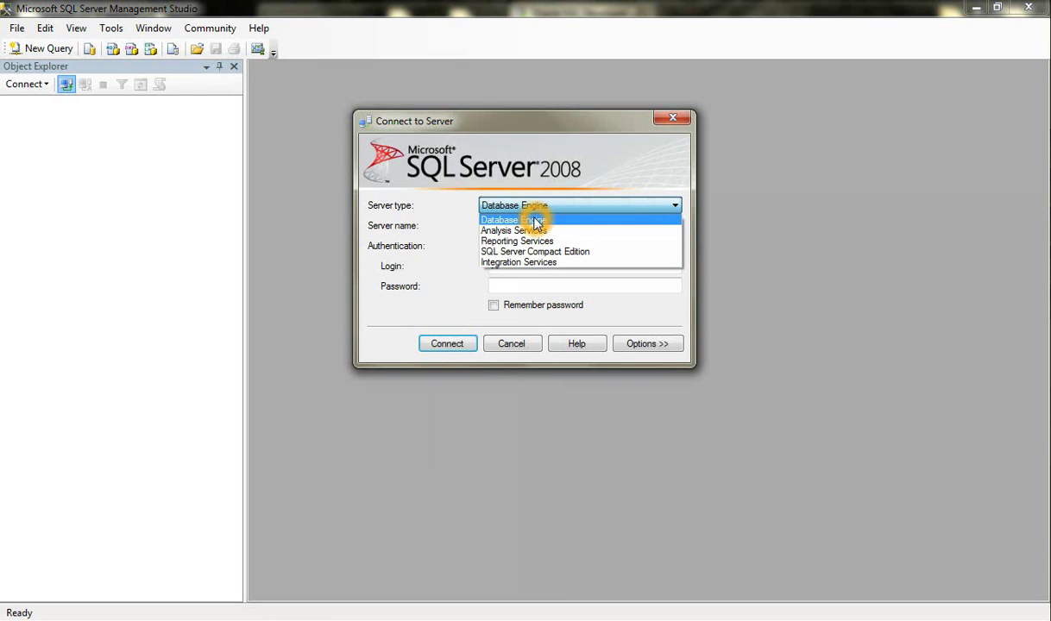
pyautogui.click(548, 220)
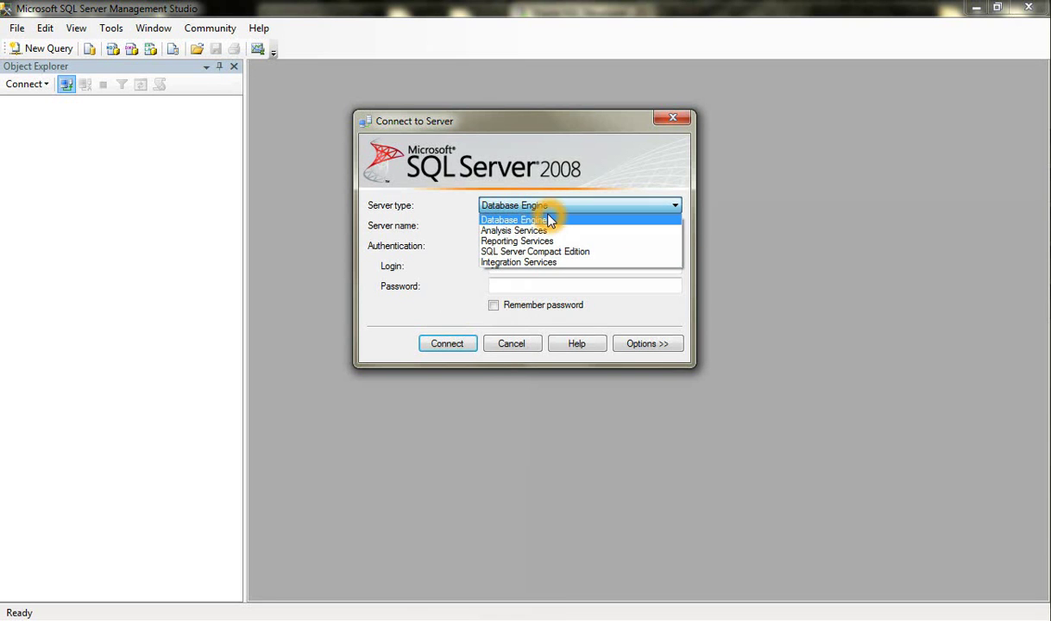
pyautogui.click(438, 214)
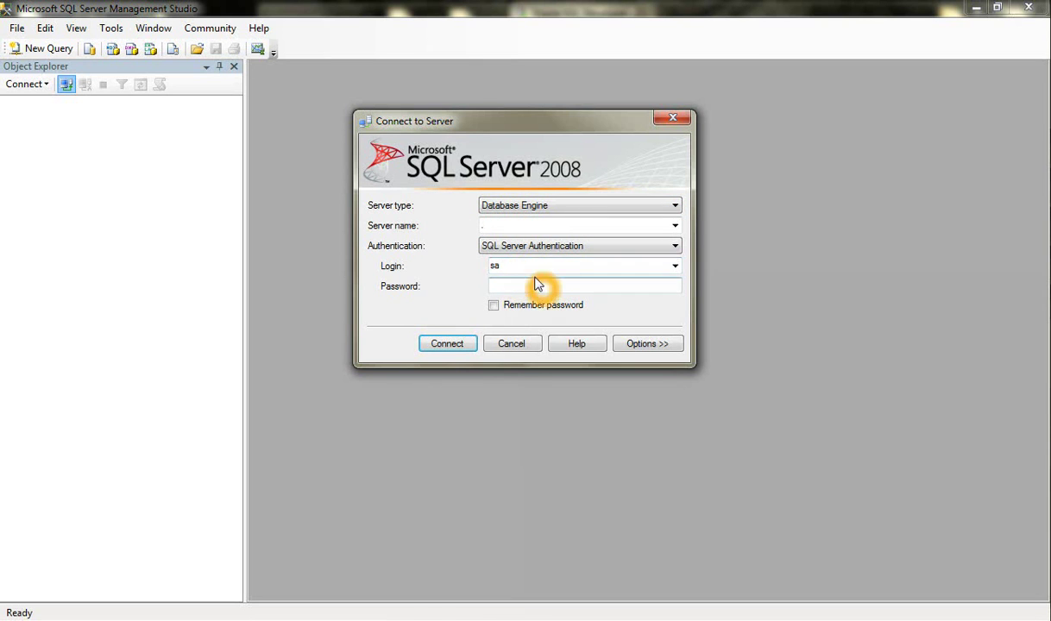
# Examine the server name choices for the connection, keeping "." for the local server
pyautogui.click(445, 294)
pyautogui.click(495, 220)
pyautogui.press('BackSpace')
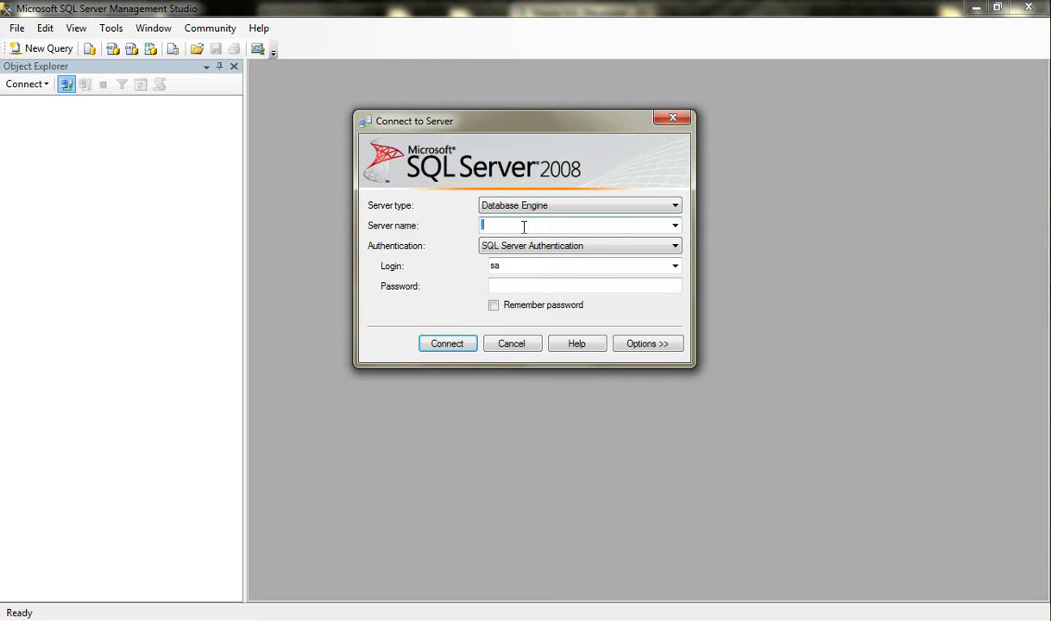
pyautogui.click(437, 251)
pyautogui.click(662, 222)
pyautogui.click(675, 225)
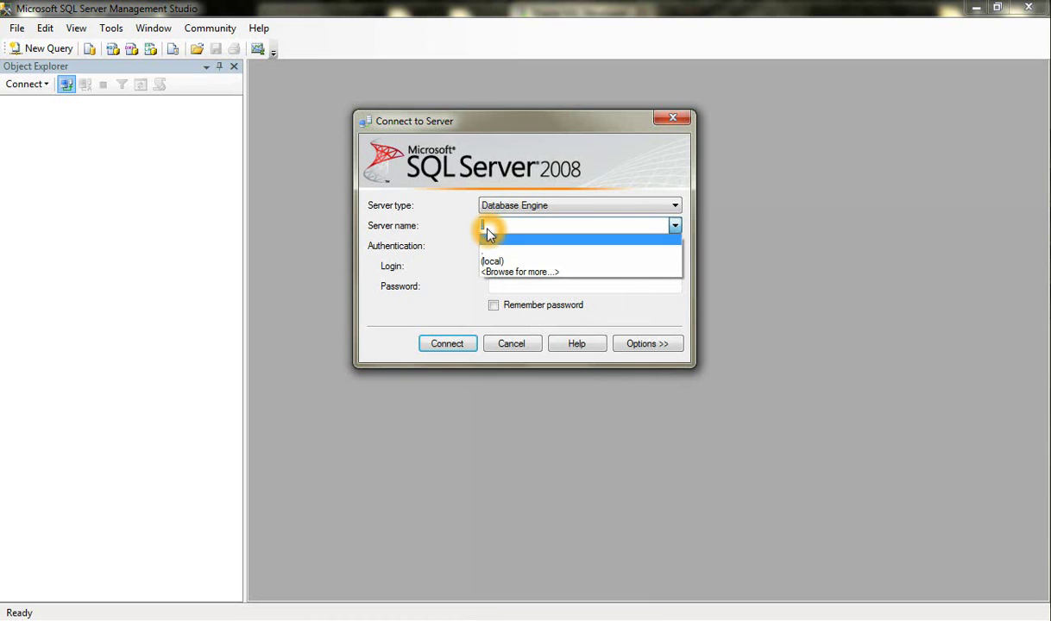
pyautogui.click(458, 229)
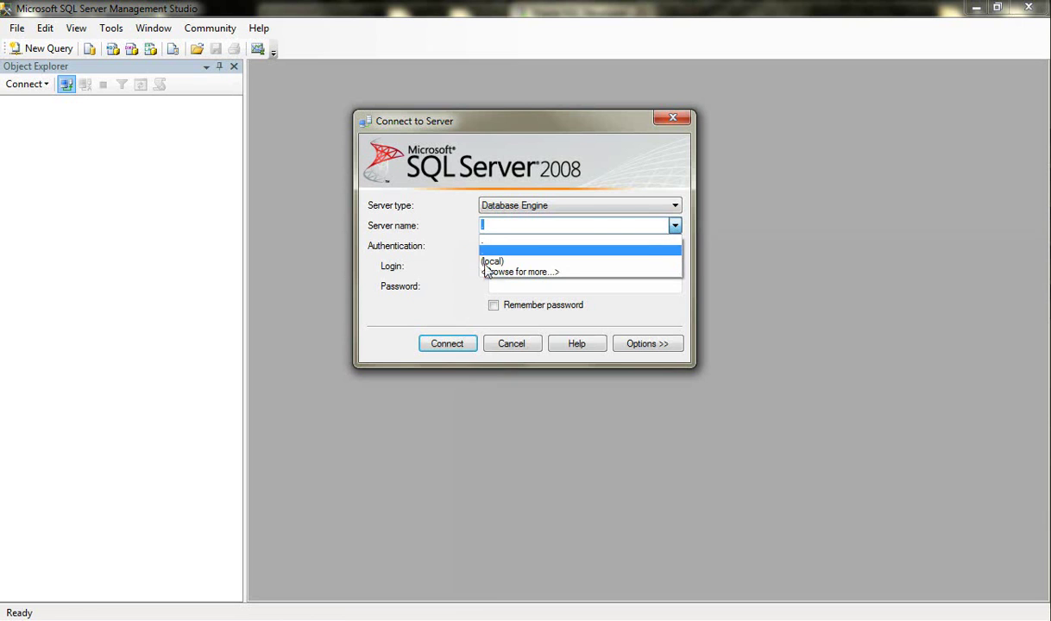
pyautogui.click(456, 249)
pyautogui.click(486, 225)
pyautogui.click(455, 242)
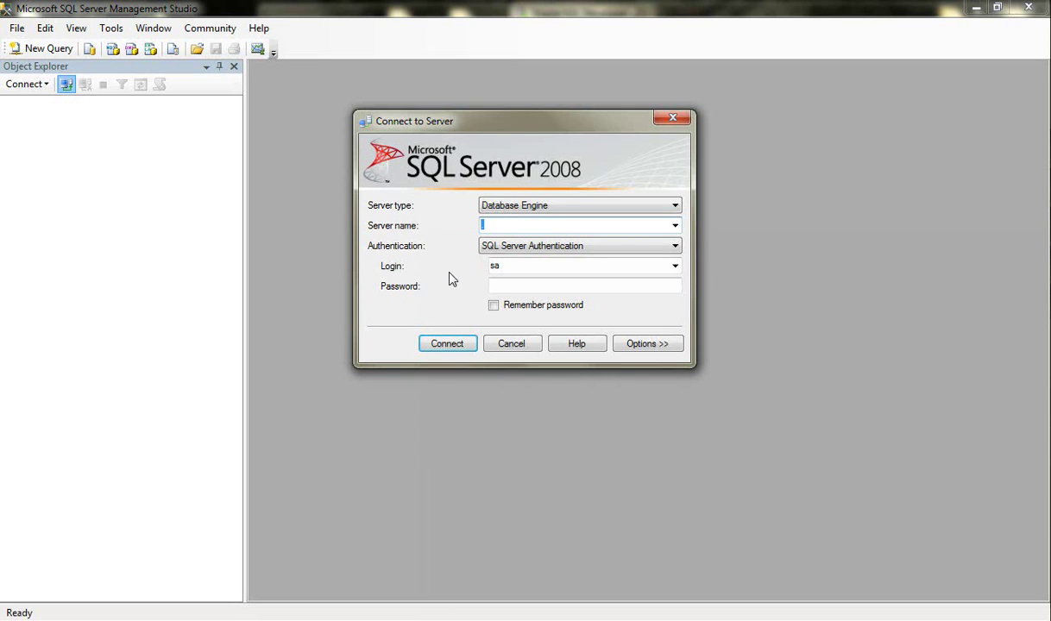
# Examine the available authentication modes and the login and password fields
pyautogui.click(456, 273)
pyautogui.click(599, 249)
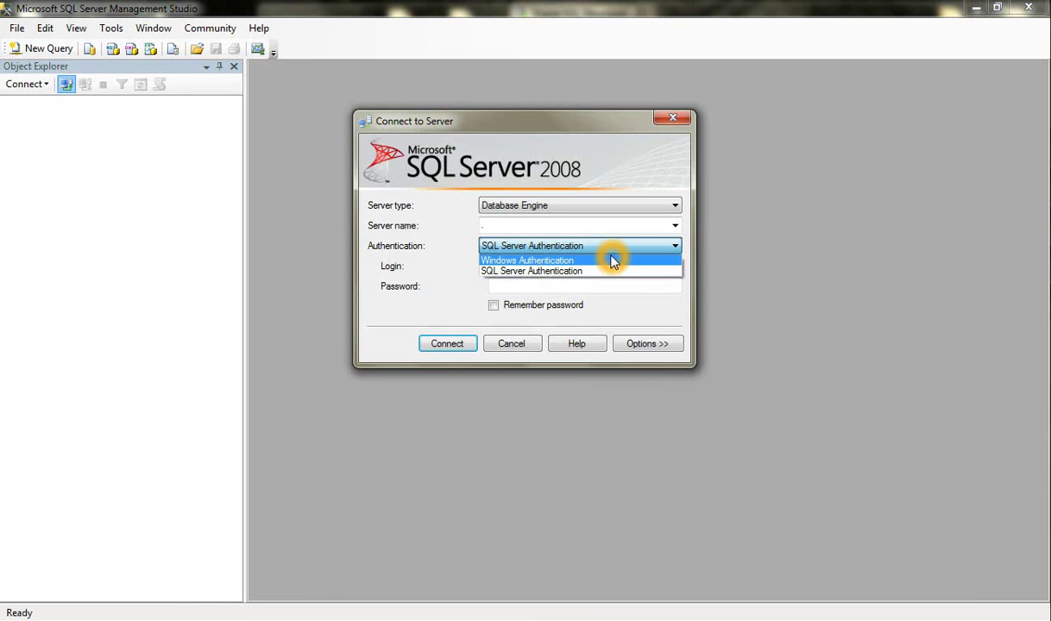
pyautogui.click(445, 266)
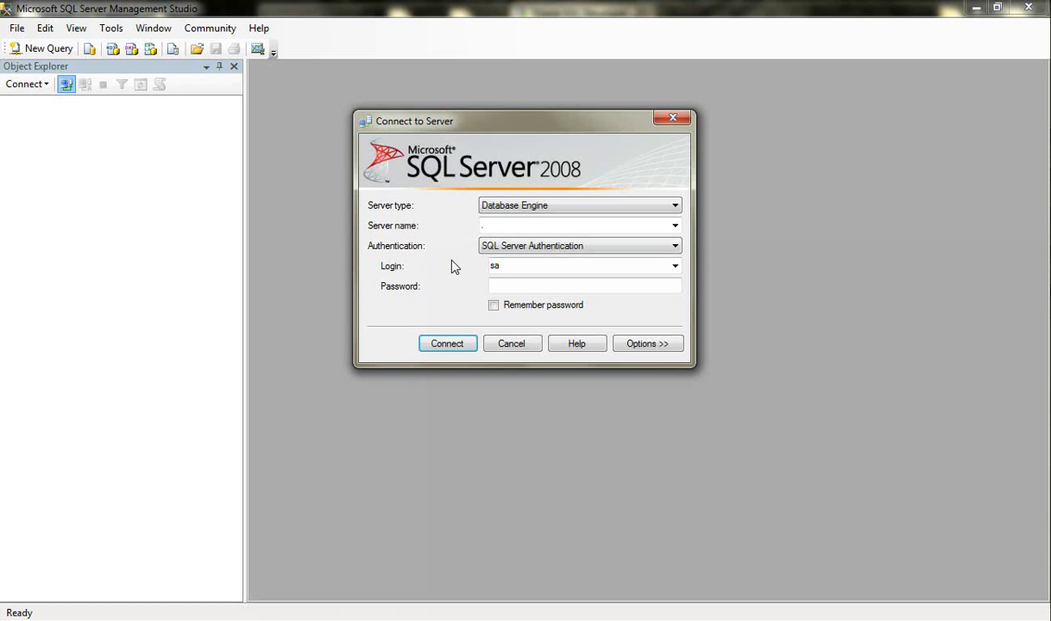
pyautogui.click(485, 250)
pyautogui.click(509, 267)
pyautogui.click(490, 286)
pyautogui.click(509, 284)
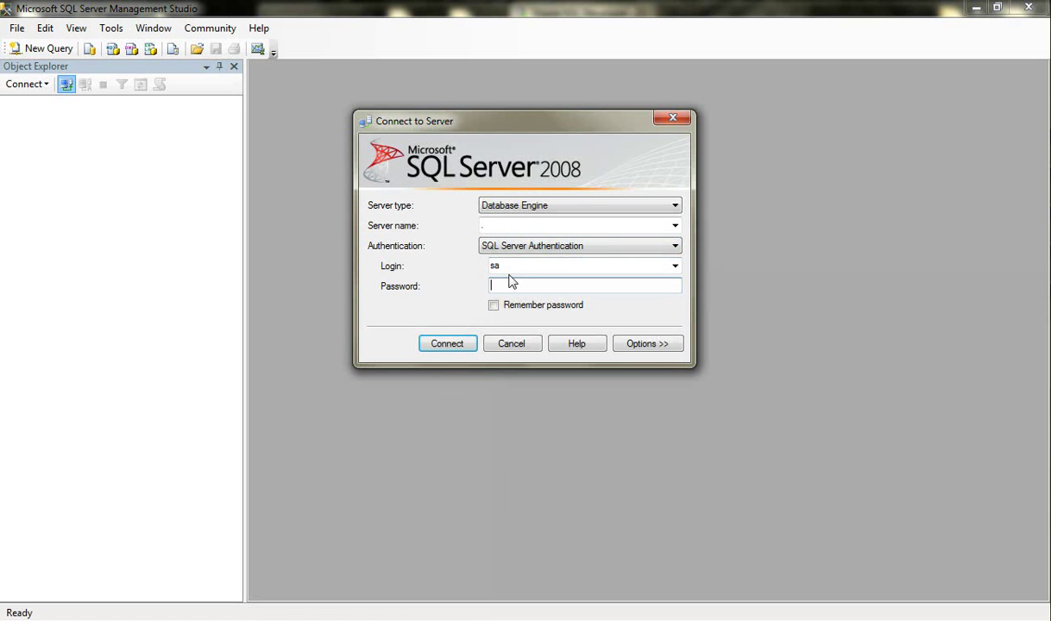
# Switch the connection's authentication to Windows Authentication and look at the user name field
pyautogui.click(518, 247)
pyautogui.click(517, 266)
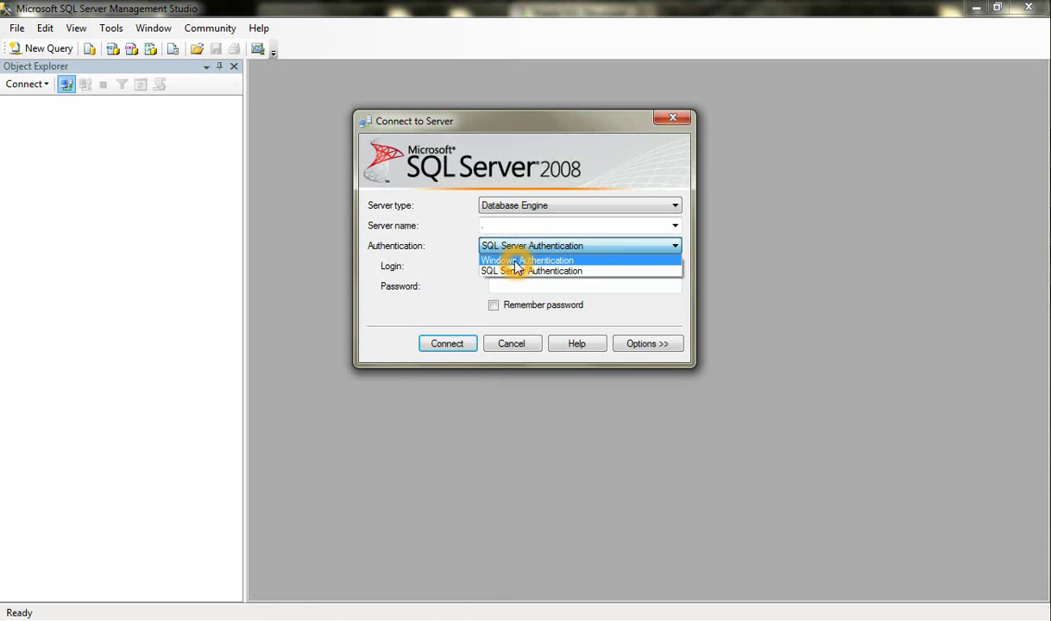
pyautogui.click(516, 262)
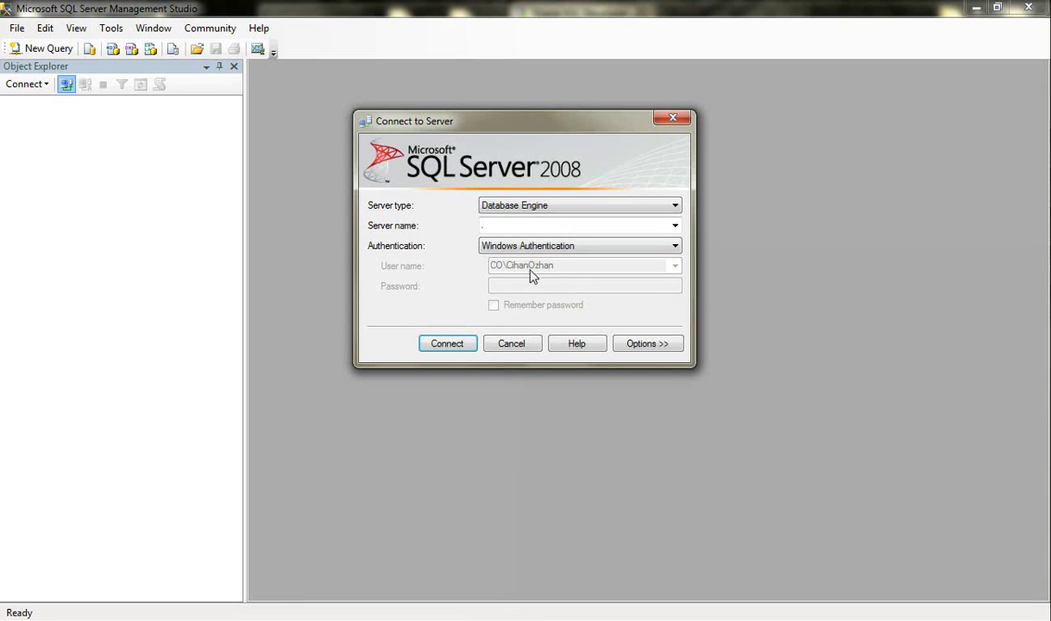
pyautogui.click(525, 270)
pyautogui.click(451, 345)
pyautogui.click(513, 269)
# Set the connection's authentication to SQL Server Authentication with the sa login
pyautogui.click(544, 248)
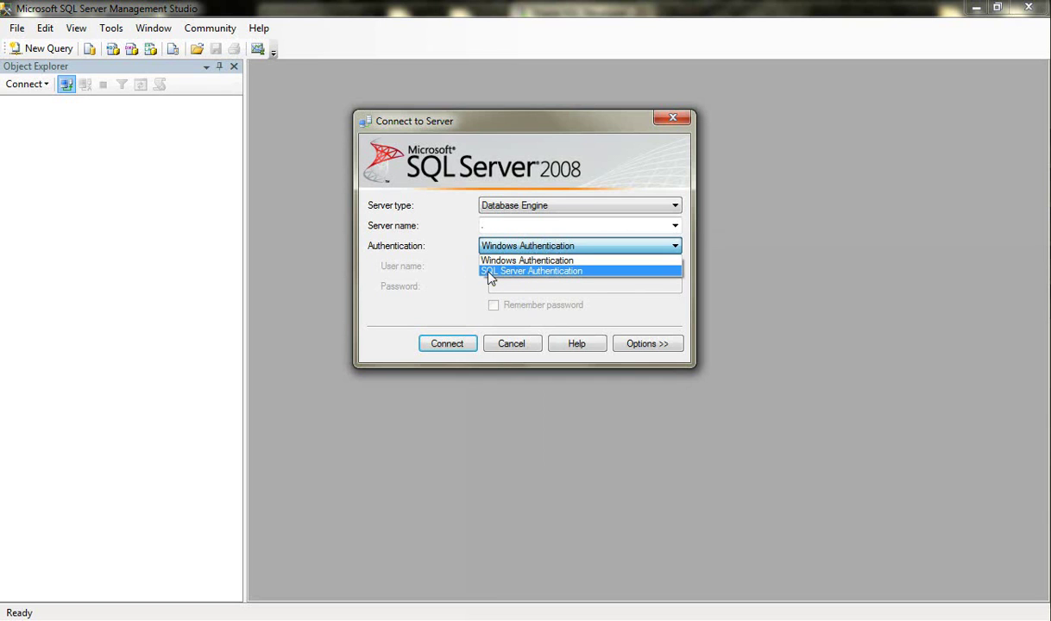
pyautogui.click(553, 273)
pyautogui.click(529, 266)
pyautogui.doubleClick(529, 266)
pyautogui.click(387, 263)
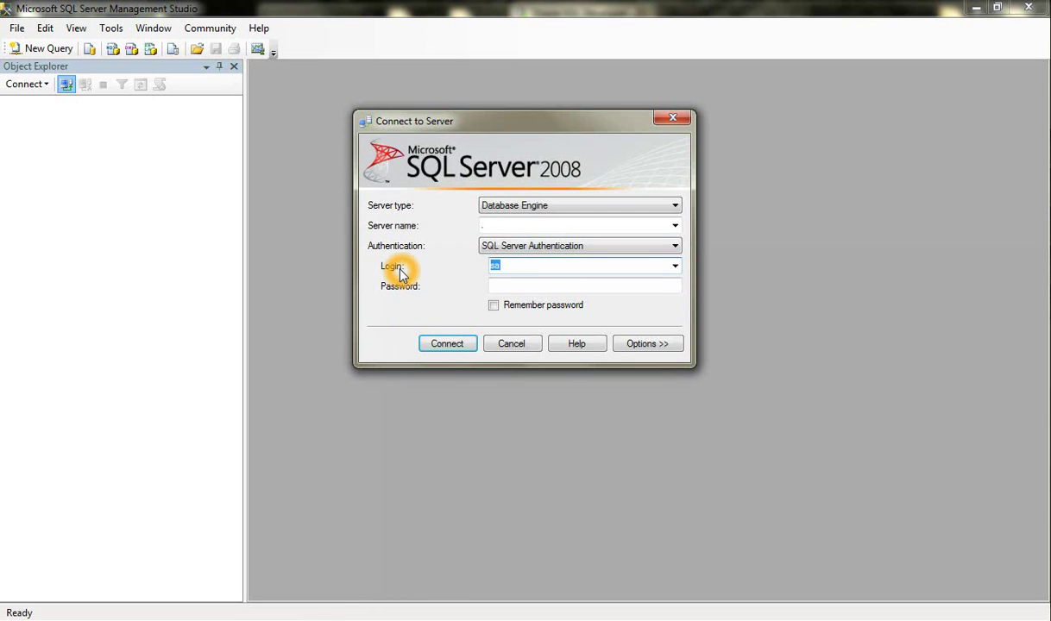
# Keep the sa login, enter the account password and connect to the server
pyautogui.click(515, 285)
pyautogui.click(509, 284)
pyautogui.click(675, 267)
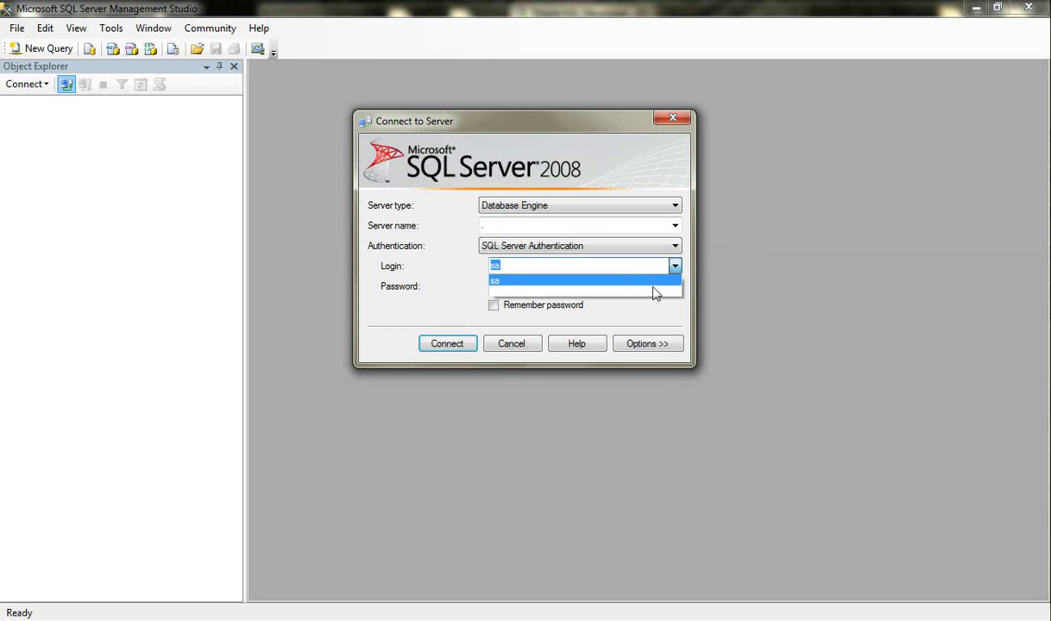
pyautogui.click(457, 278)
pyautogui.click(502, 285)
pyautogui.click(508, 289)
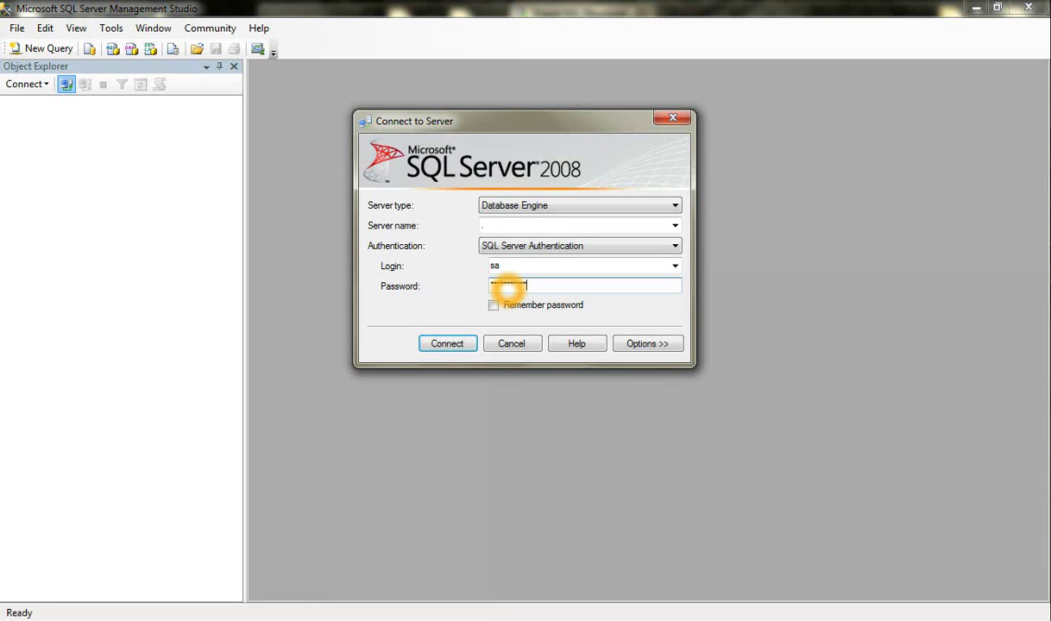
pyautogui.press('Return')
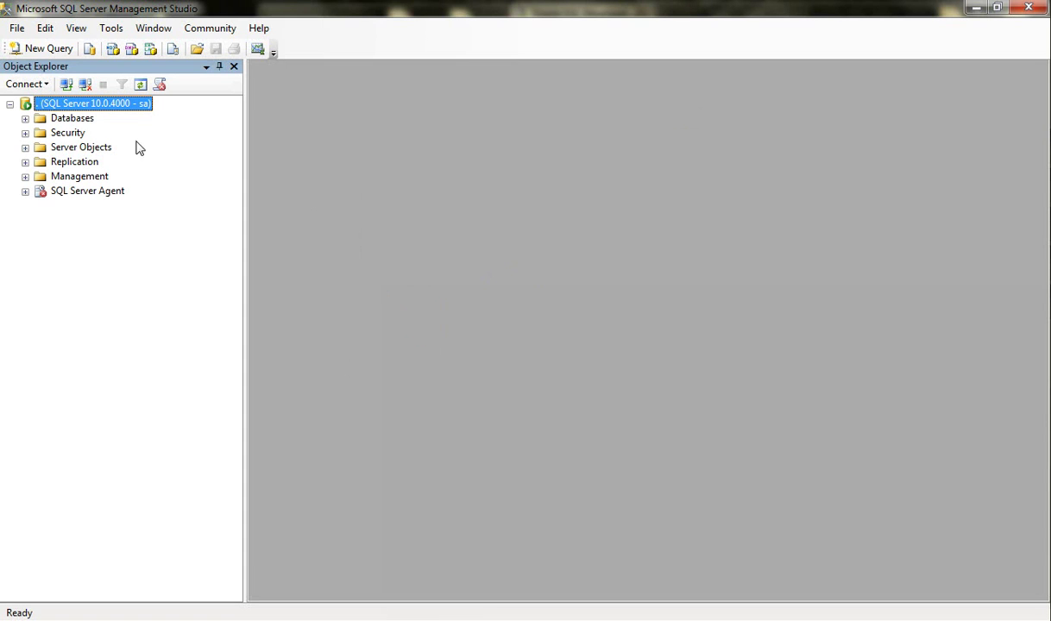
# Expand the server's Databases folder and examine the databases in it
pyautogui.click(26, 119)
pyautogui.click(27, 121)
pyautogui.click(26, 119)
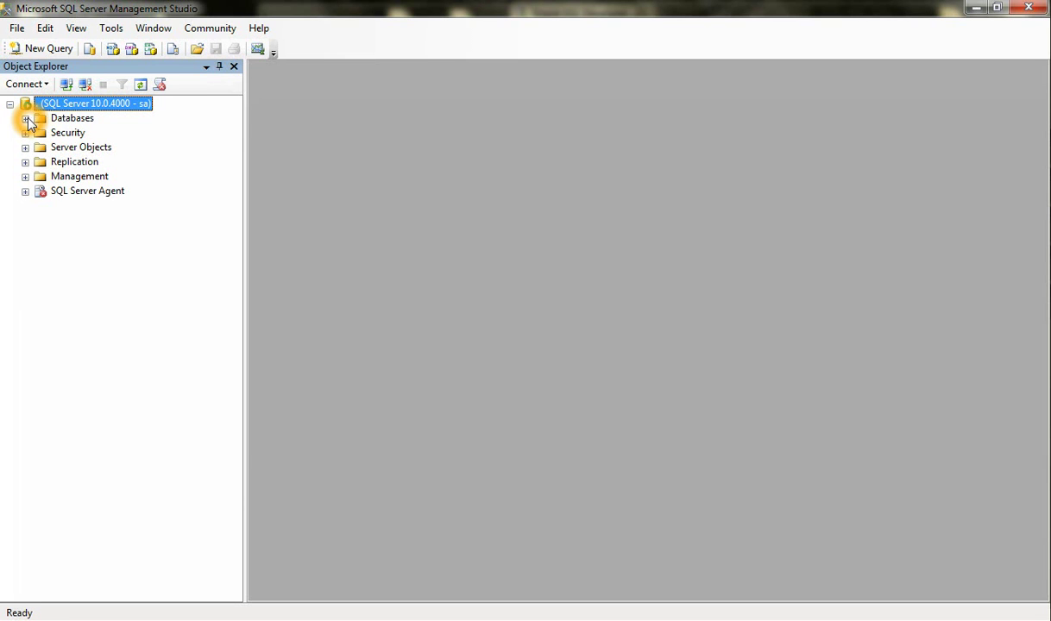
pyautogui.click(86, 156)
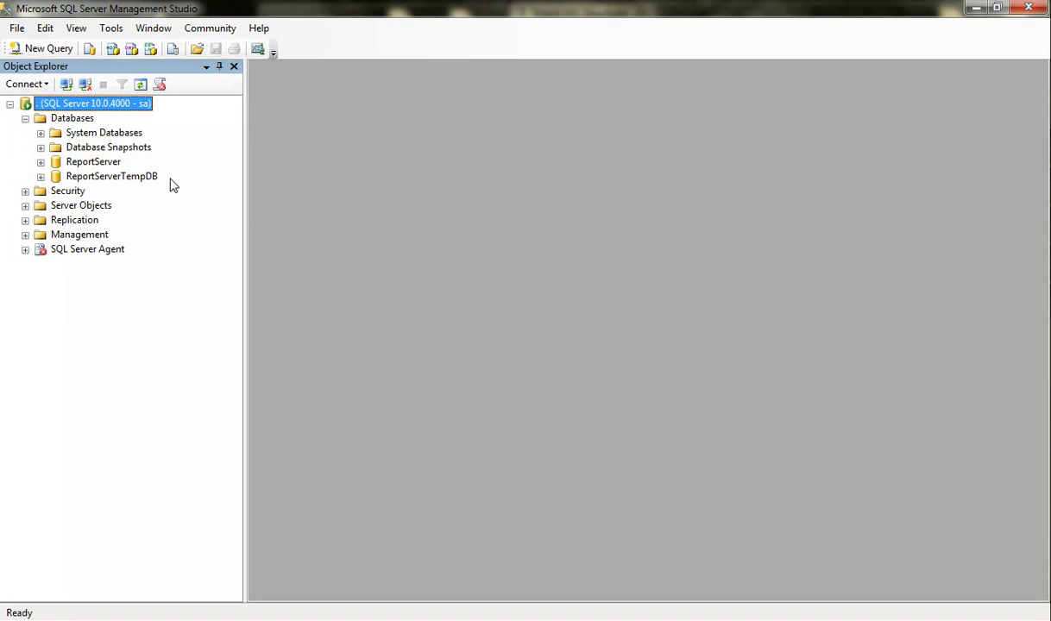
pyautogui.click(98, 153)
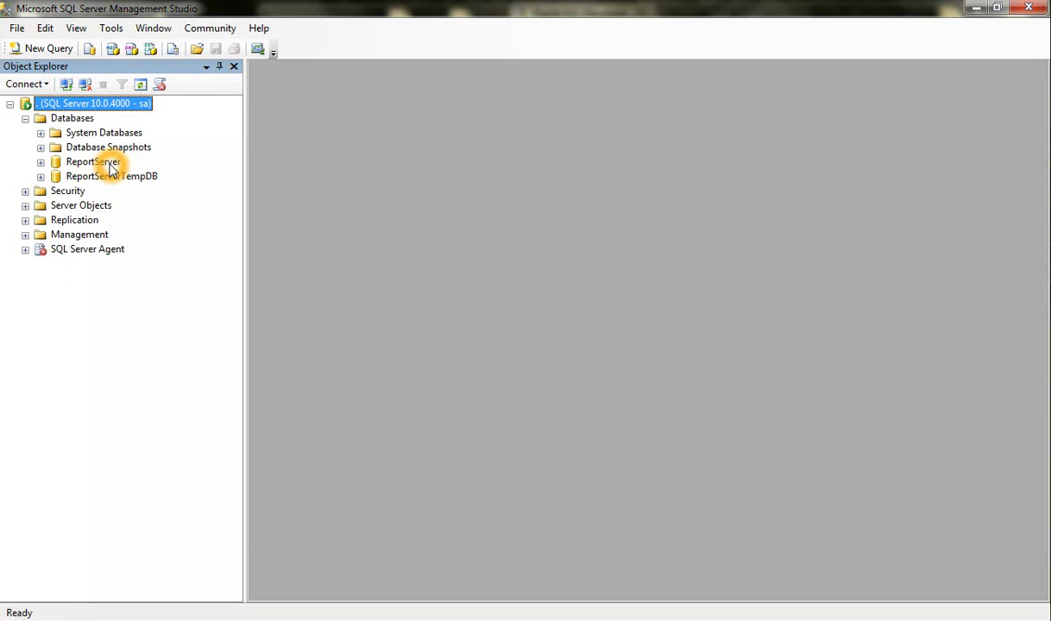
# Start attaching a database under the Databases folder and browse for the database file to add
pyautogui.click(71, 122)
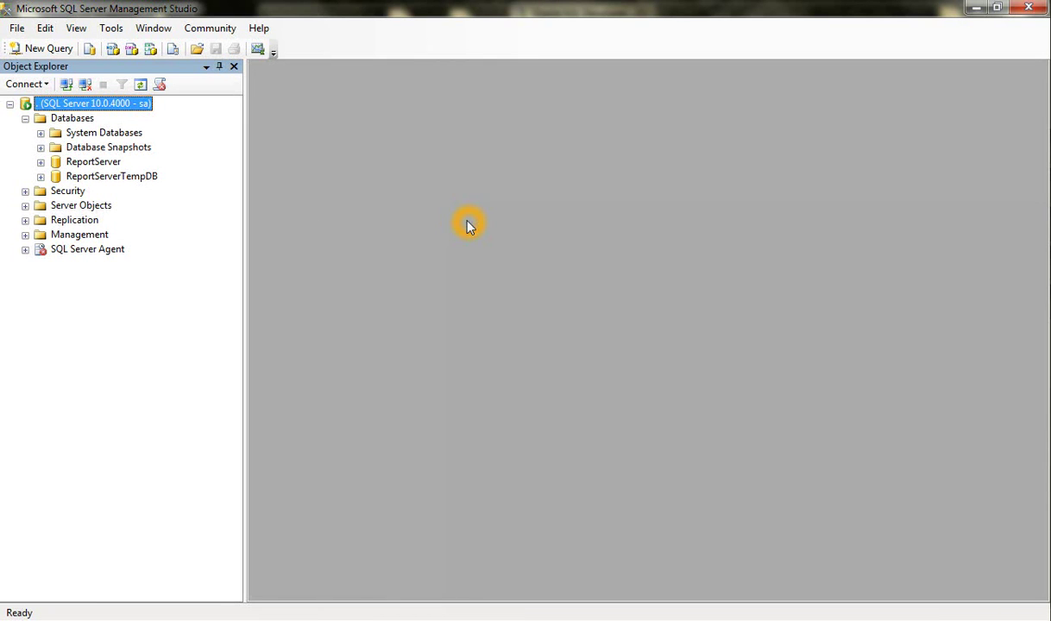
pyautogui.rightClick(75, 121)
pyautogui.click(114, 149)
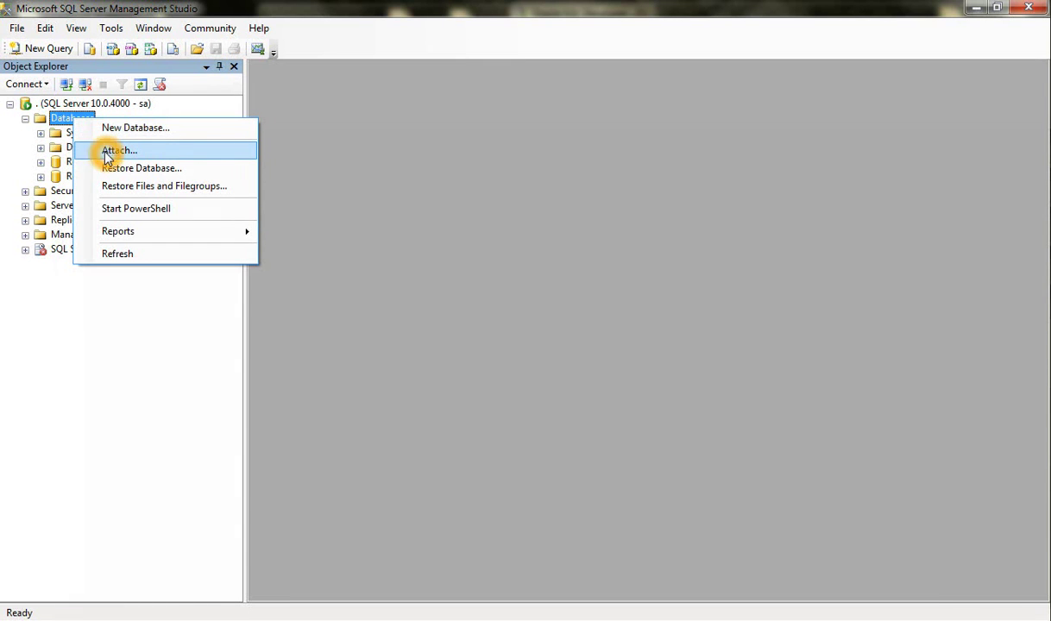
pyautogui.click(118, 155)
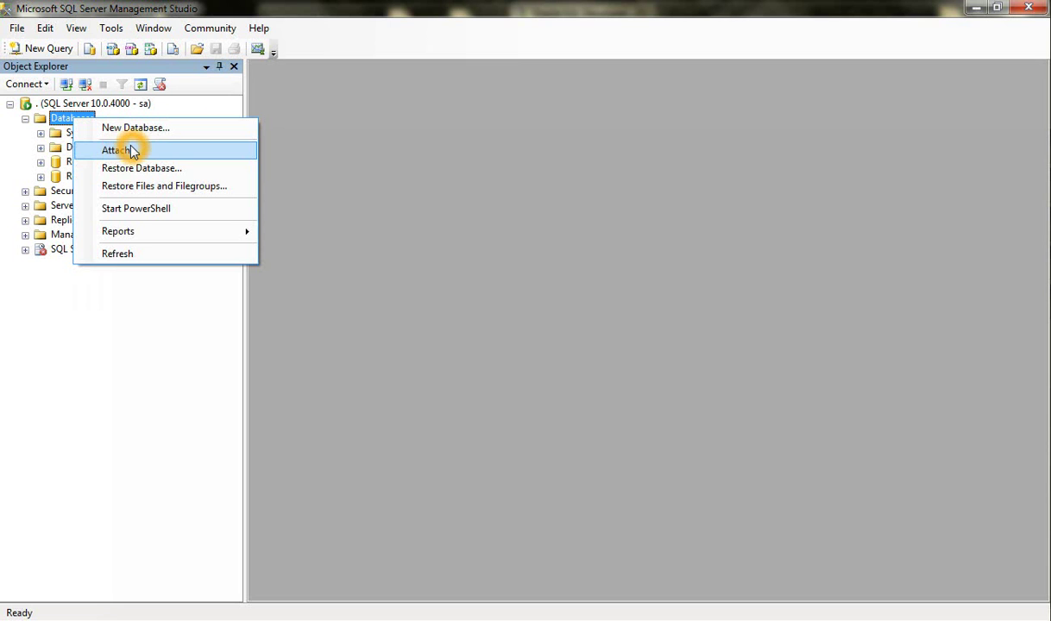
pyautogui.click(134, 152)
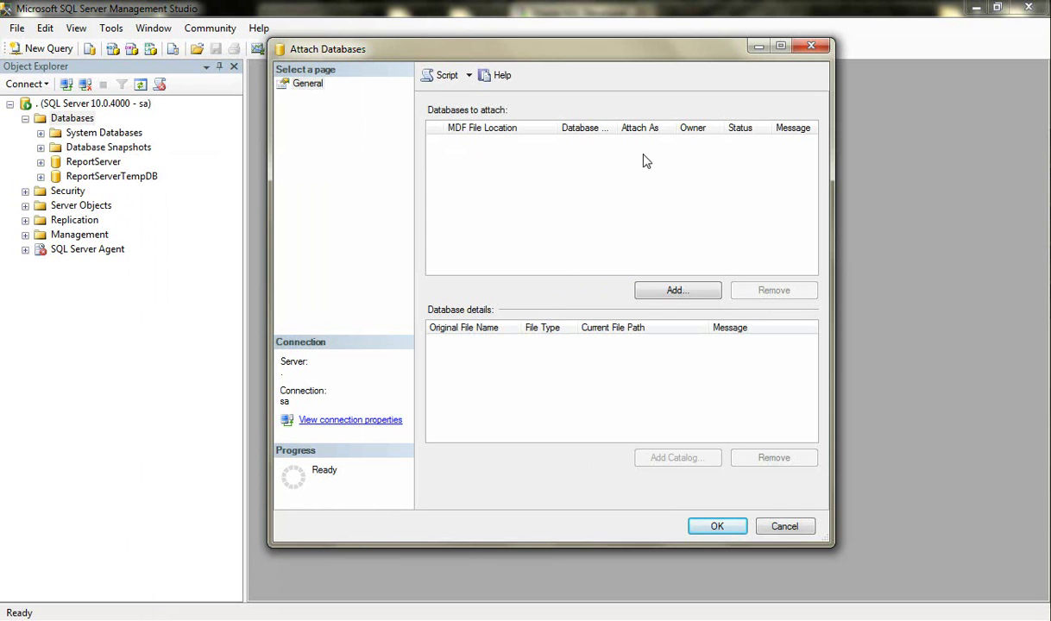
pyautogui.click(673, 290)
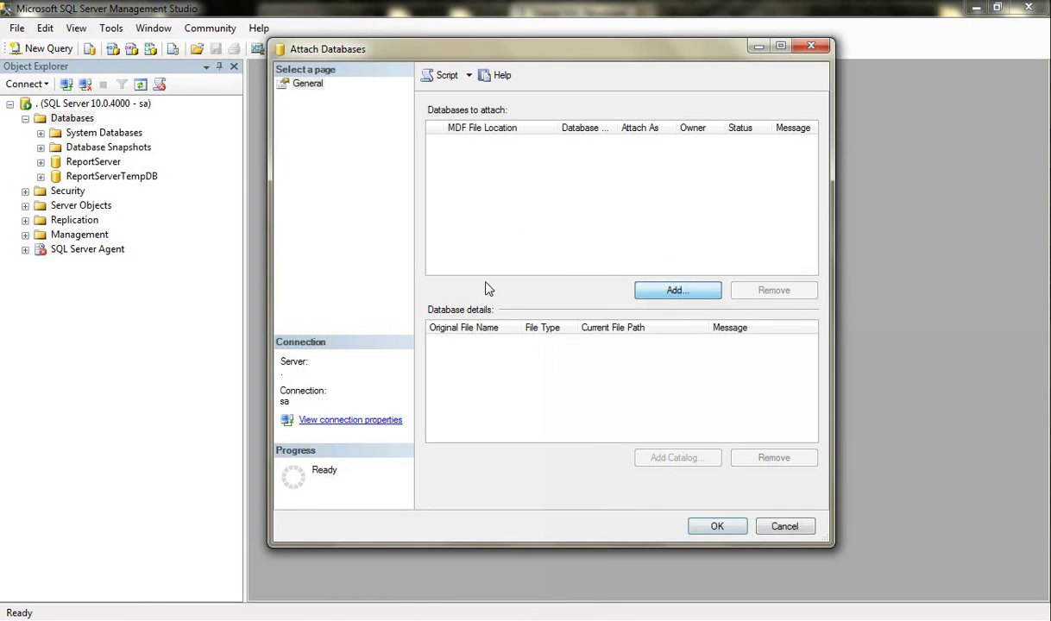
pyautogui.click(636, 368)
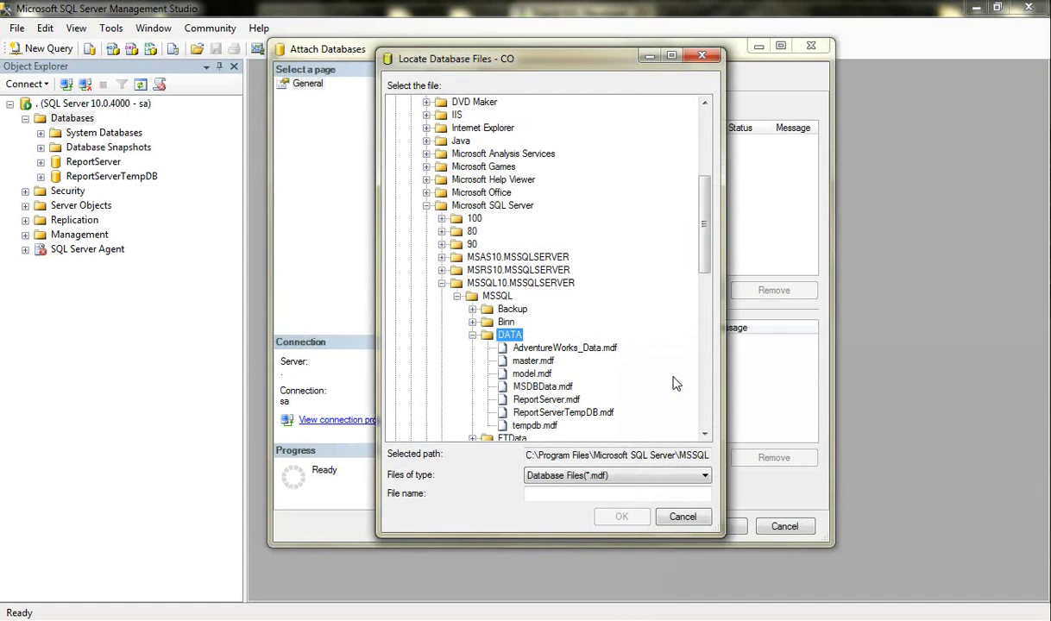
# Choose AdventureWorks_Data.mdf from the MSSQL DATA folder as the database file to attach
pyautogui.click(568, 348)
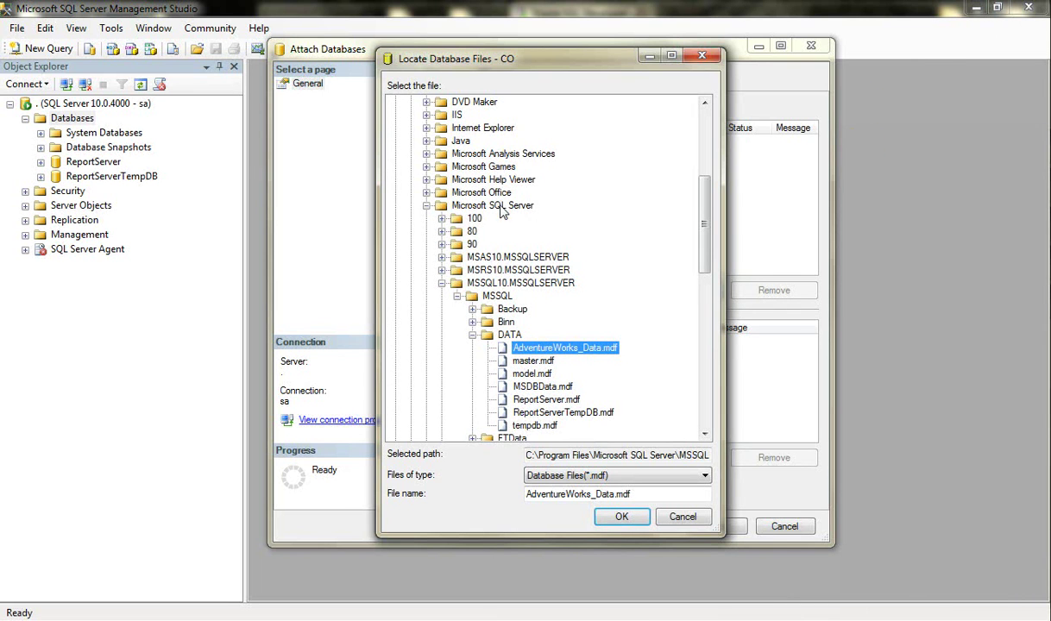
pyautogui.moveTo(706, 221); pyautogui.dragTo(680, 176)
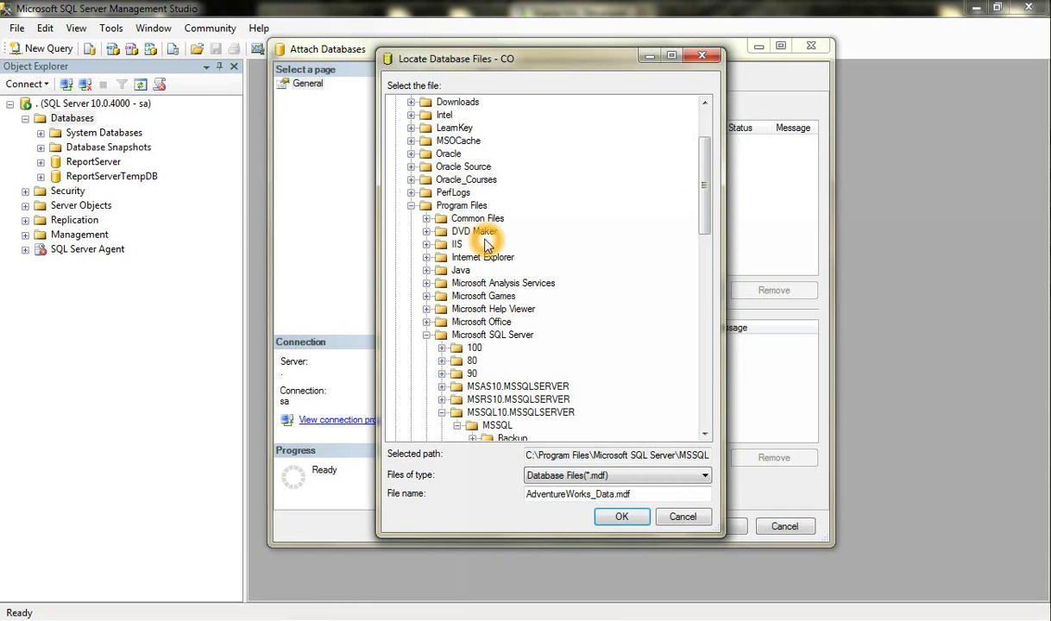
pyautogui.scroll(1, 480, 215)
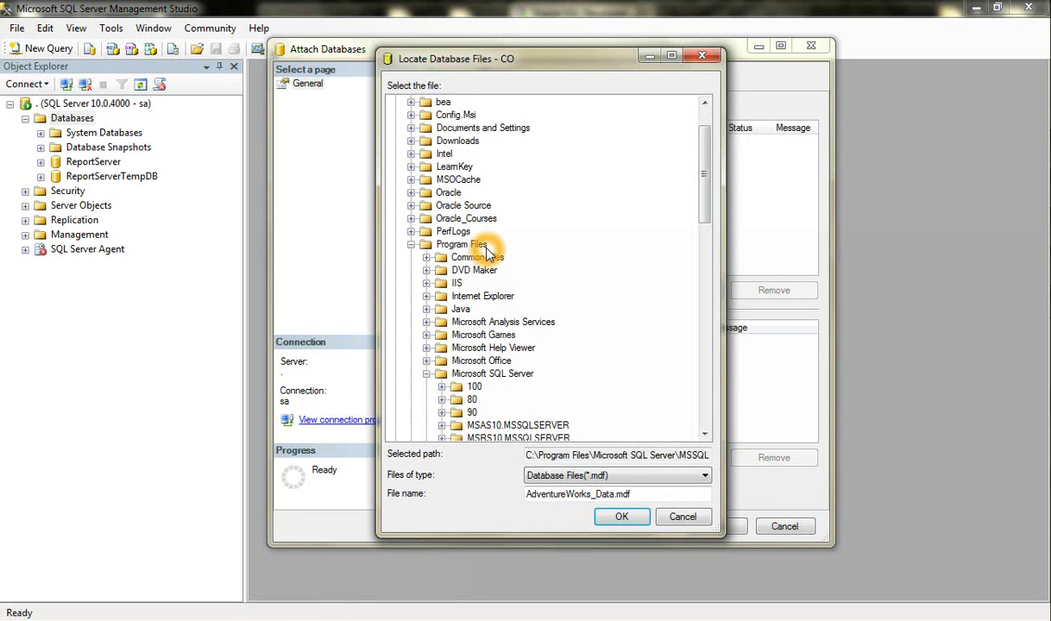
pyautogui.moveTo(708, 164); pyautogui.dragTo(709, 155)
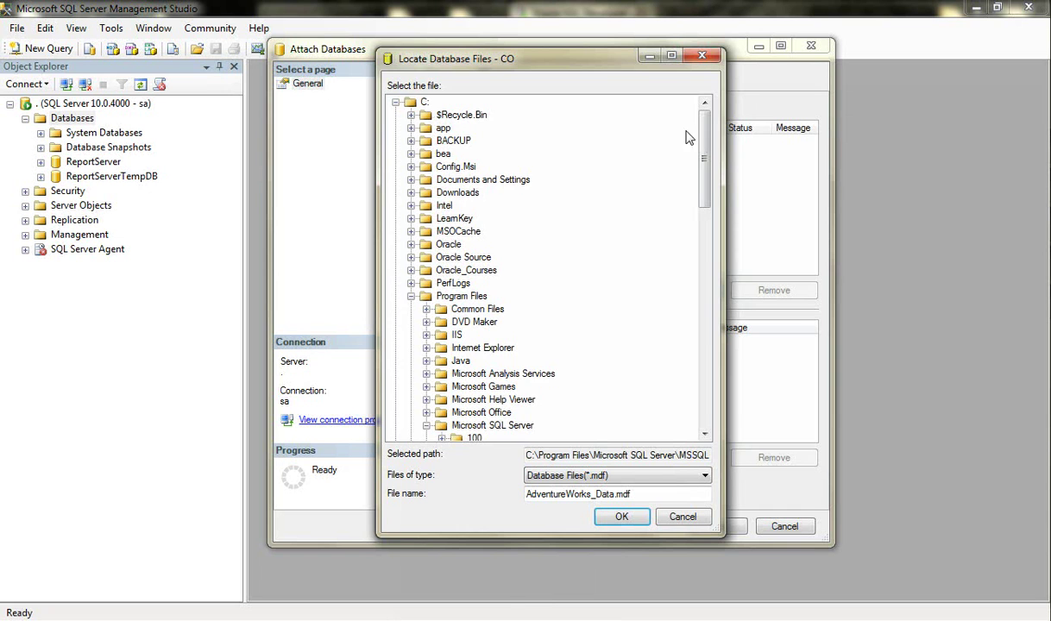
pyautogui.scroll(-2, 675, 129)
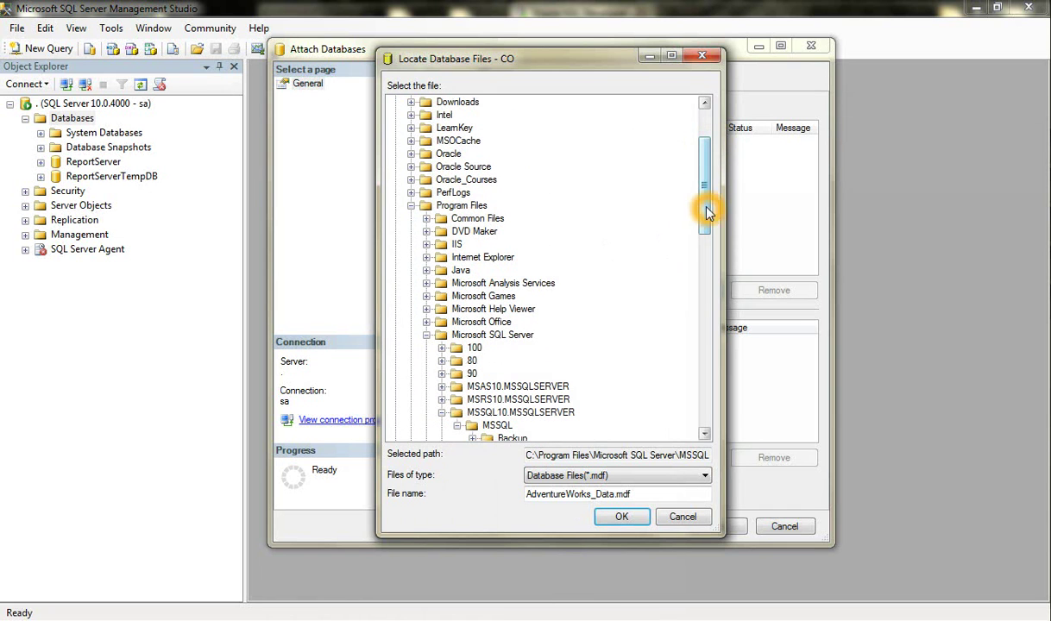
pyautogui.scroll(-3, 701, 209)
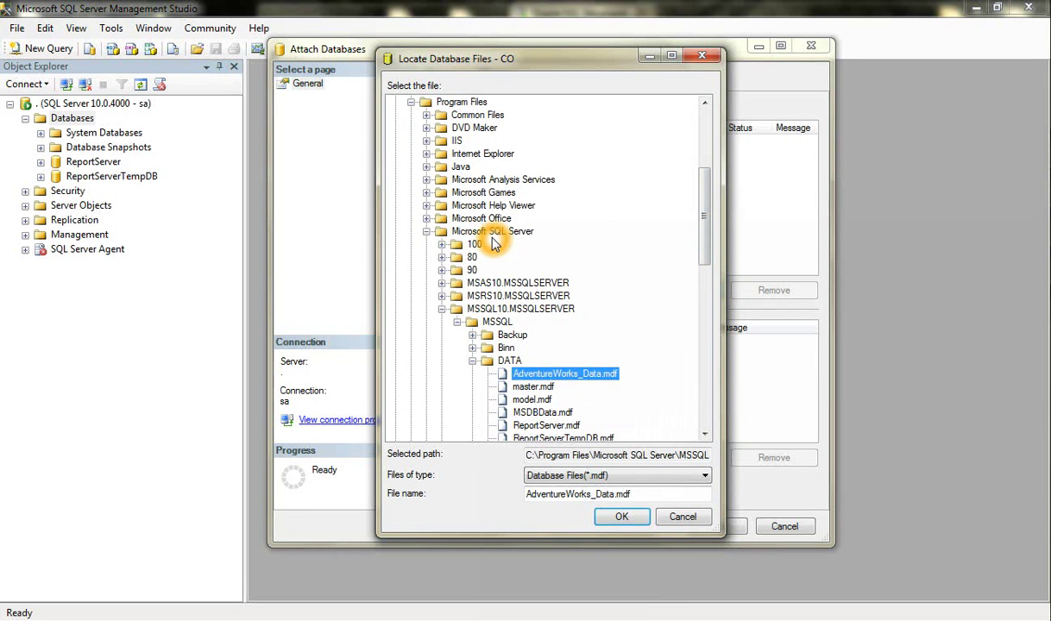
pyautogui.scroll(-3, 704, 215)
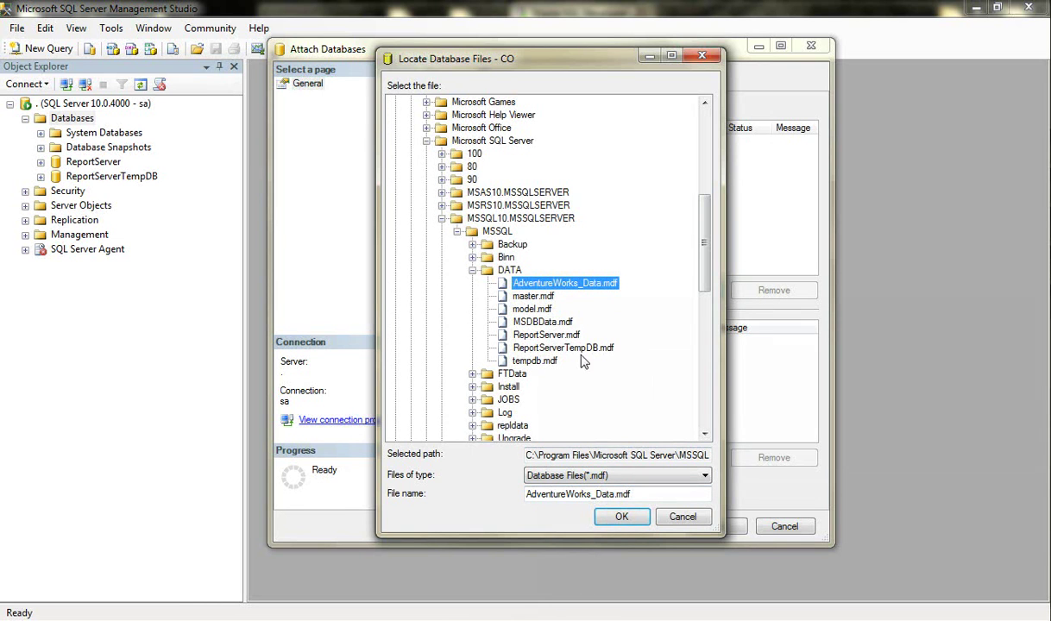
pyautogui.click(620, 516)
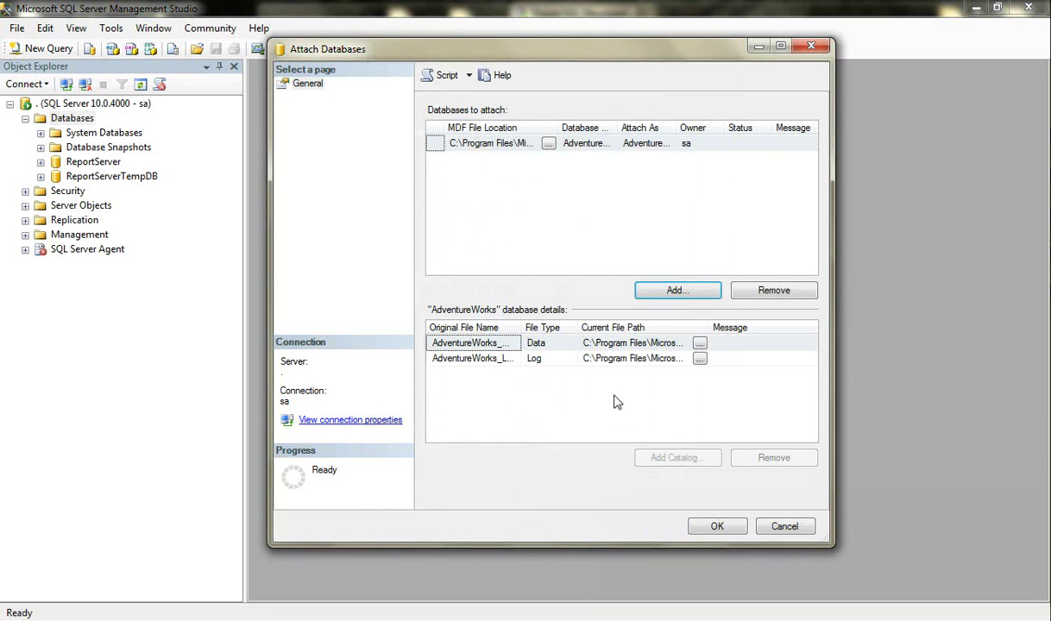
# Check the full names of the AdventureWorks data and log files in the database details, and attach the database
pyautogui.click(473, 352)
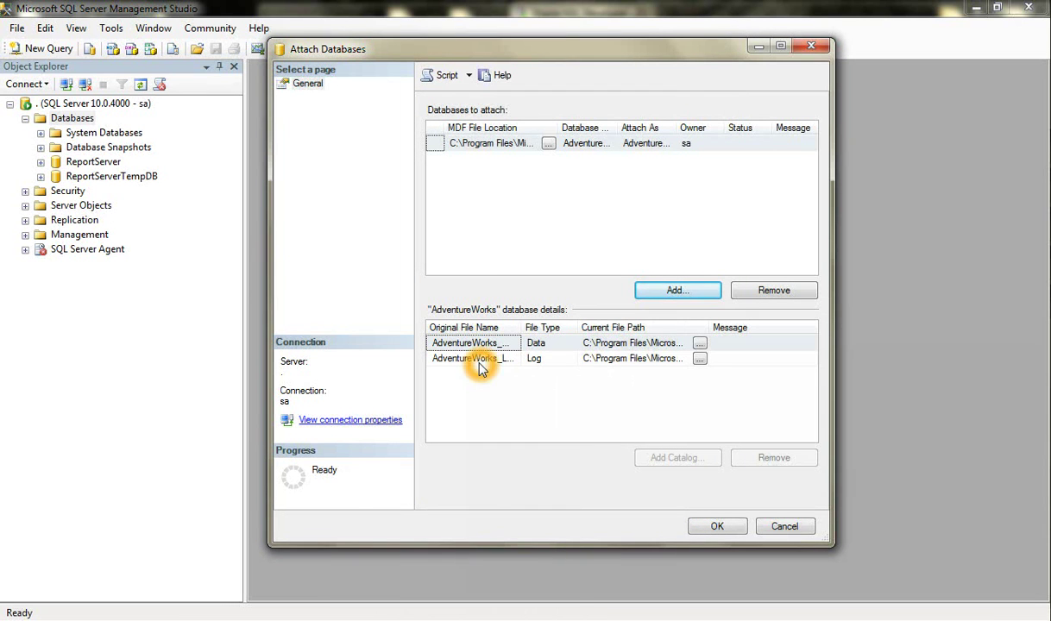
pyautogui.moveTo(521, 323); pyautogui.dragTo(552, 326)
pyautogui.click(537, 344)
pyautogui.click(537, 345)
pyautogui.click(526, 377)
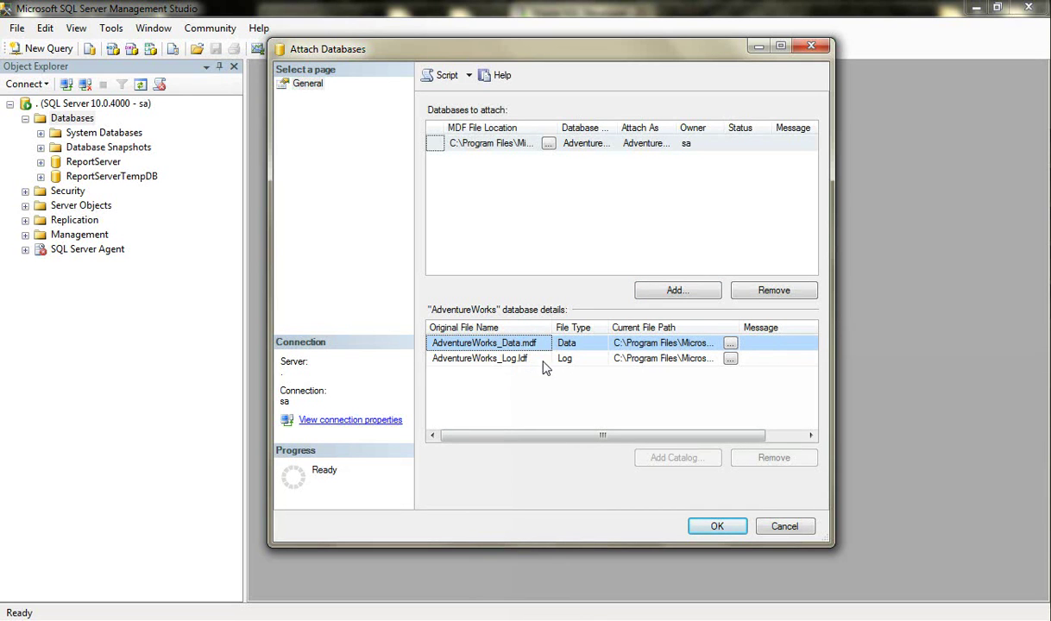
pyautogui.click(535, 344)
pyautogui.click(536, 344)
pyautogui.click(709, 528)
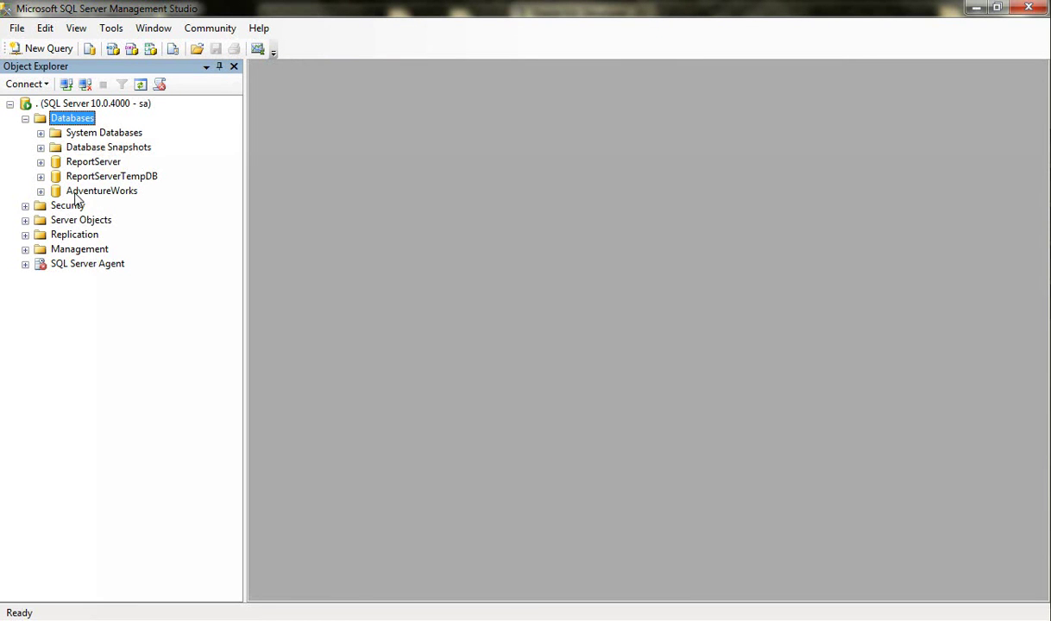
# Refresh the server's Databases folder and expand the AdventureWorks database
pyautogui.rightClick(71, 118)
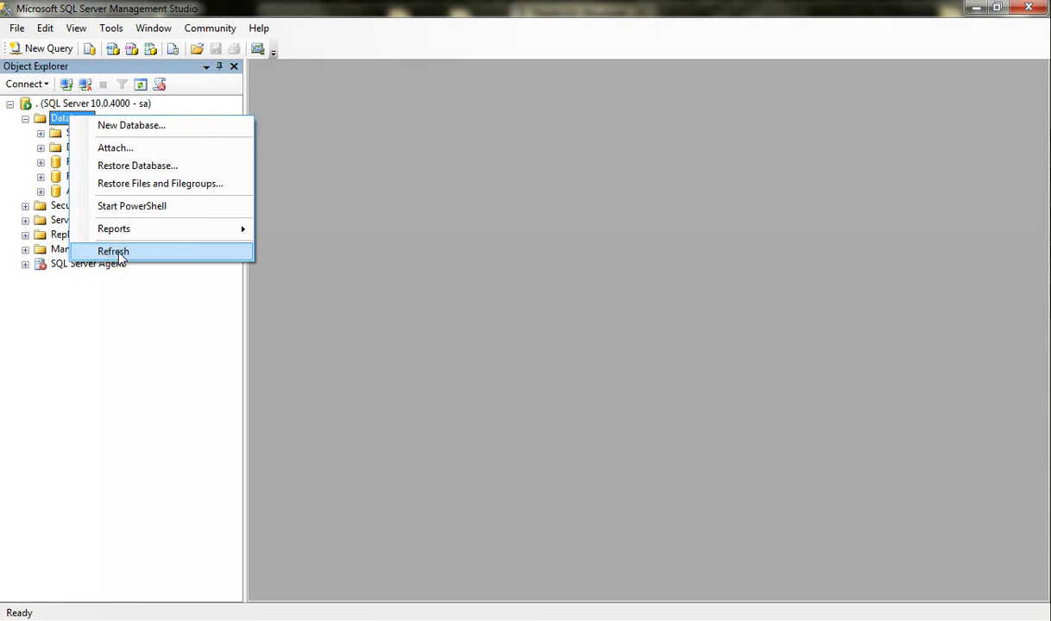
pyautogui.click(118, 257)
pyautogui.click(82, 164)
pyautogui.click(39, 164)
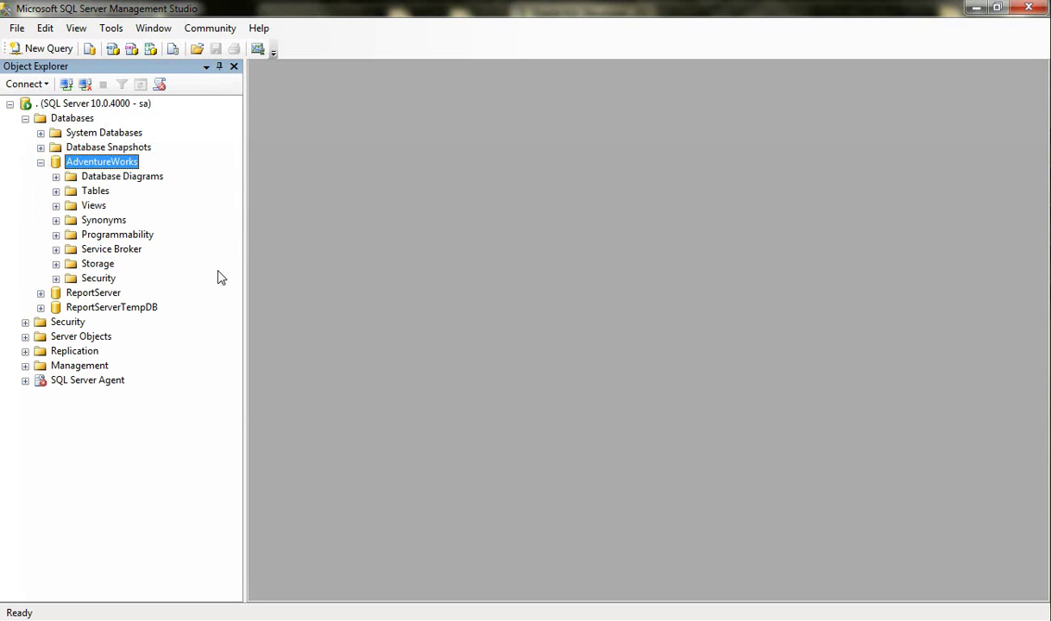
pyautogui.click(56, 178)
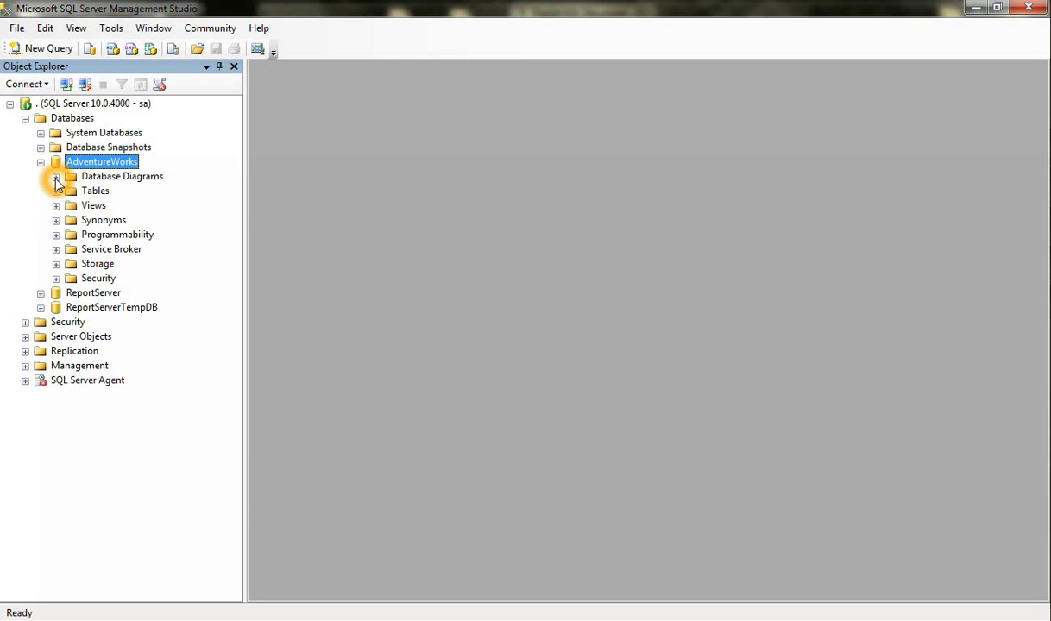
pyautogui.click(92, 176)
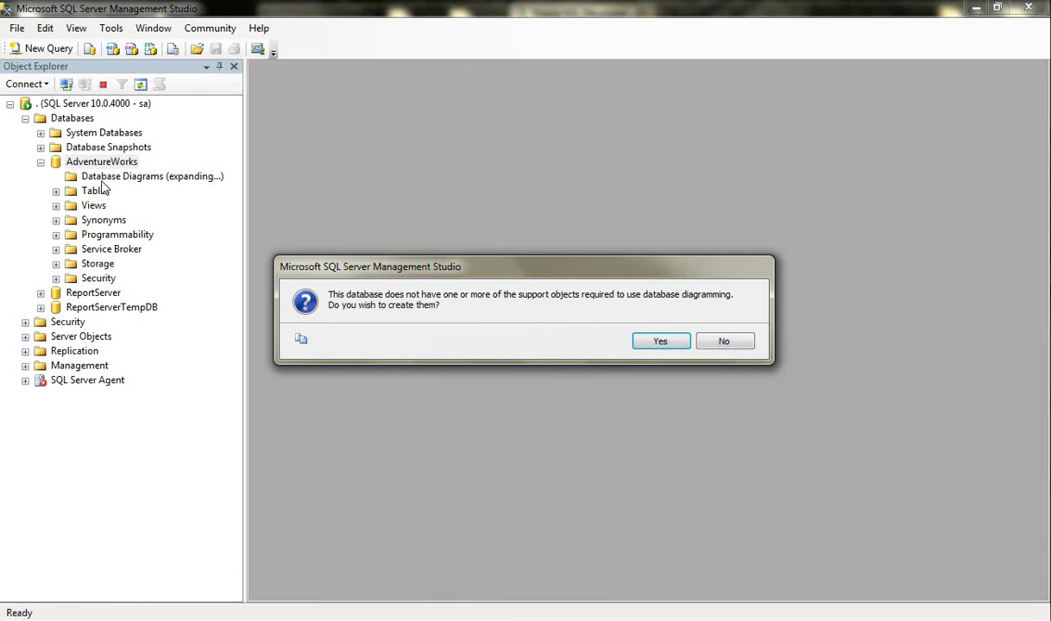
pyautogui.click(725, 342)
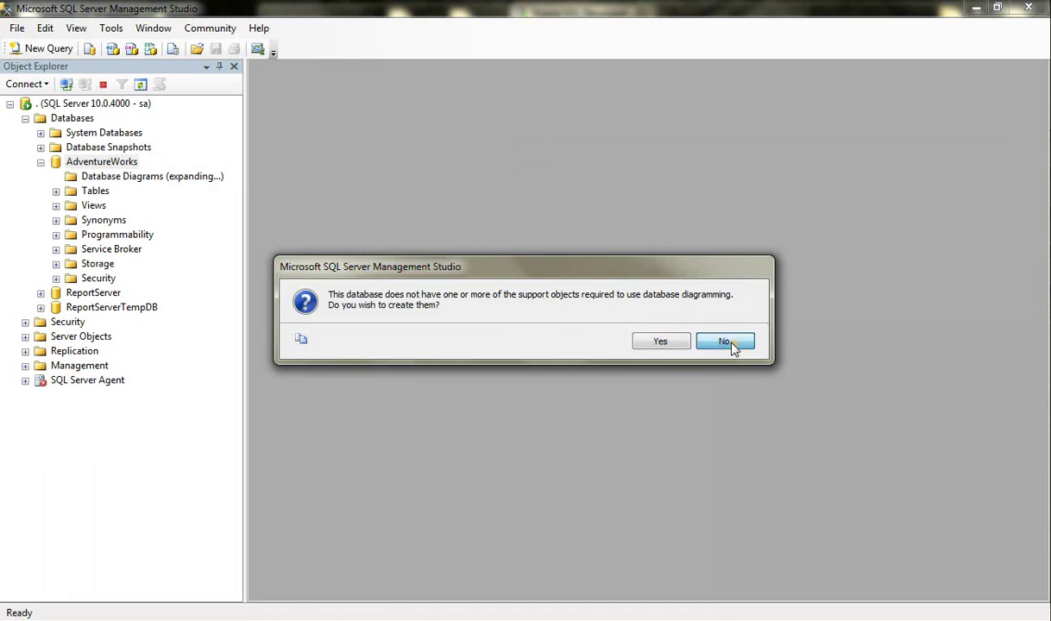
# Install diagram support for the AdventureWorks database and agree to create the required support objects
pyautogui.rightClick(102, 176)
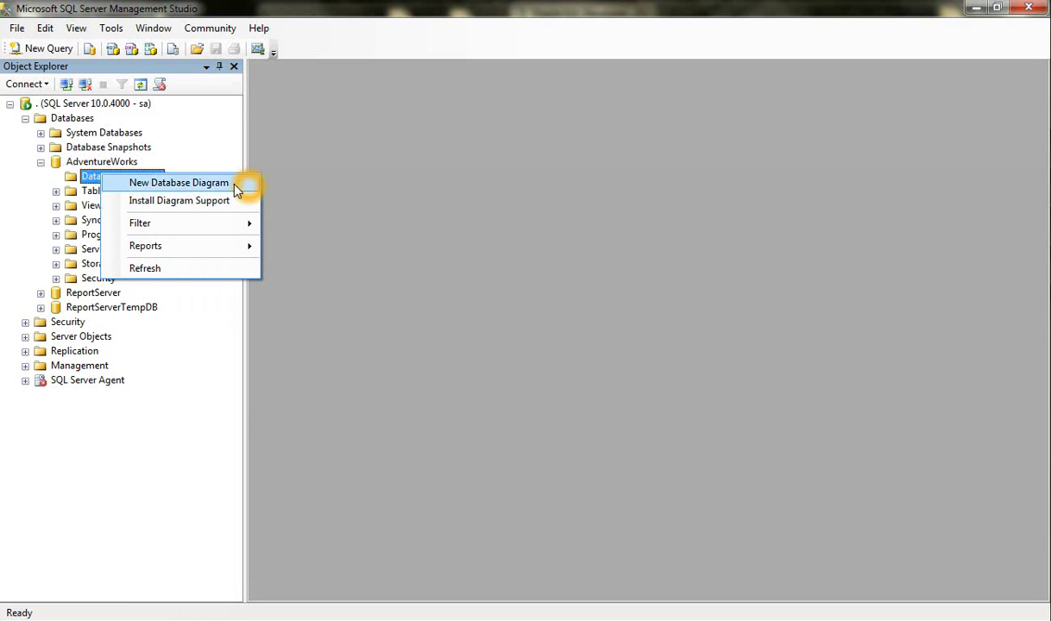
pyautogui.click(184, 210)
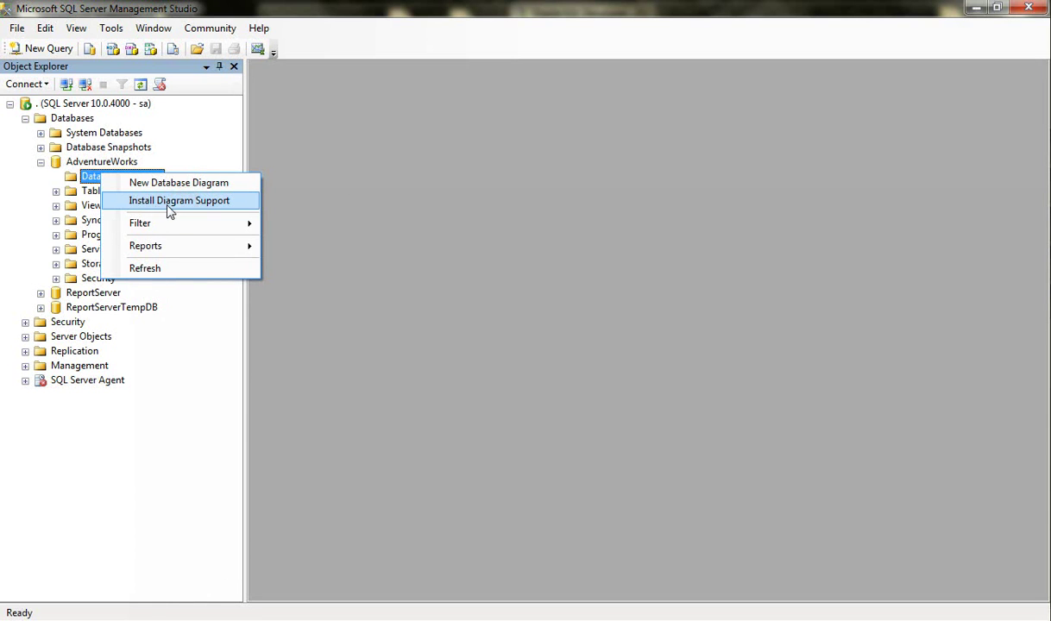
pyautogui.click(174, 210)
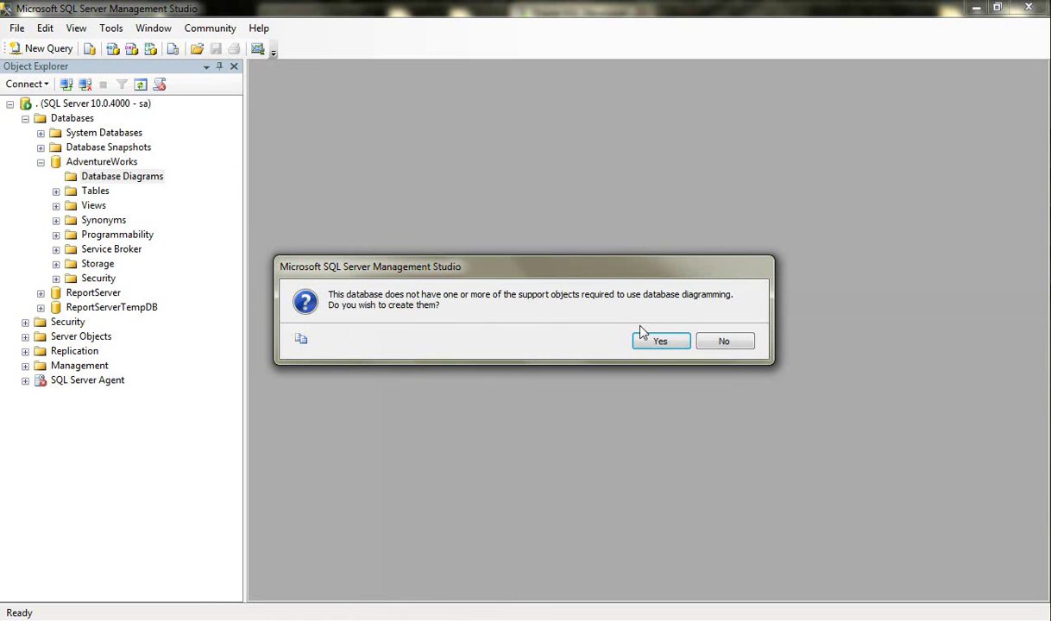
pyautogui.click(662, 342)
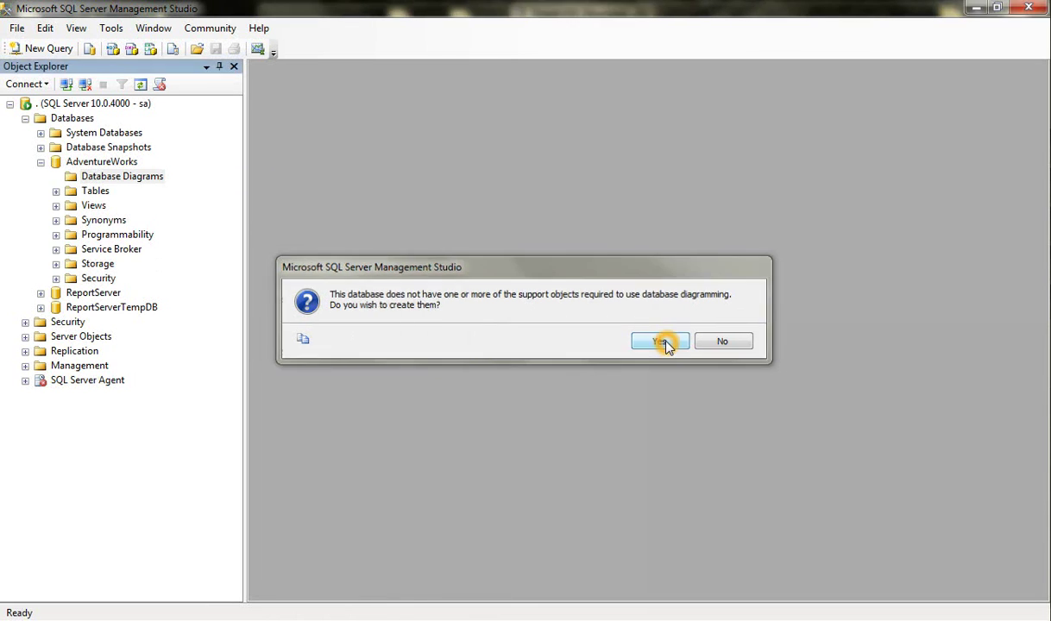
# Create a new database diagram in AdventureWorks and add the Address (Person) table to it
pyautogui.rightClick(146, 181)
pyautogui.click(180, 197)
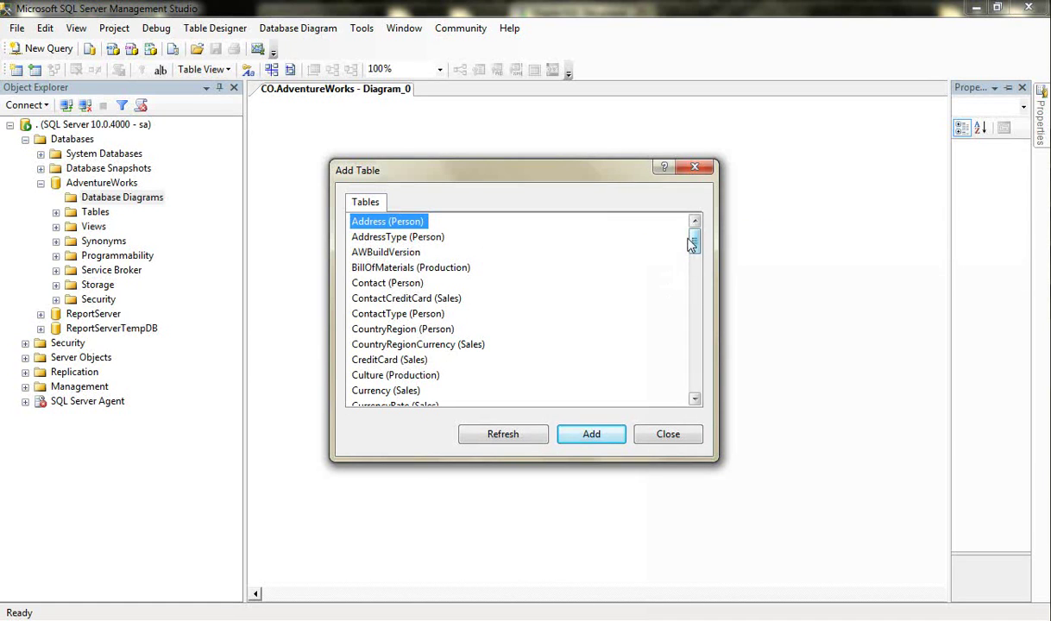
pyautogui.click(457, 247)
pyautogui.click(386, 283)
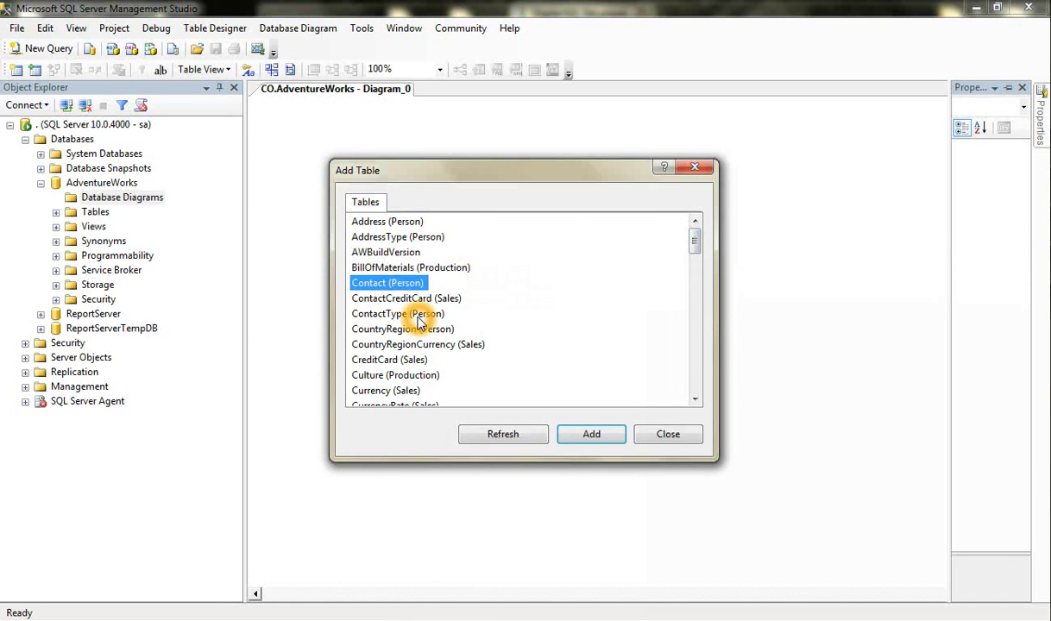
pyautogui.click(397, 223)
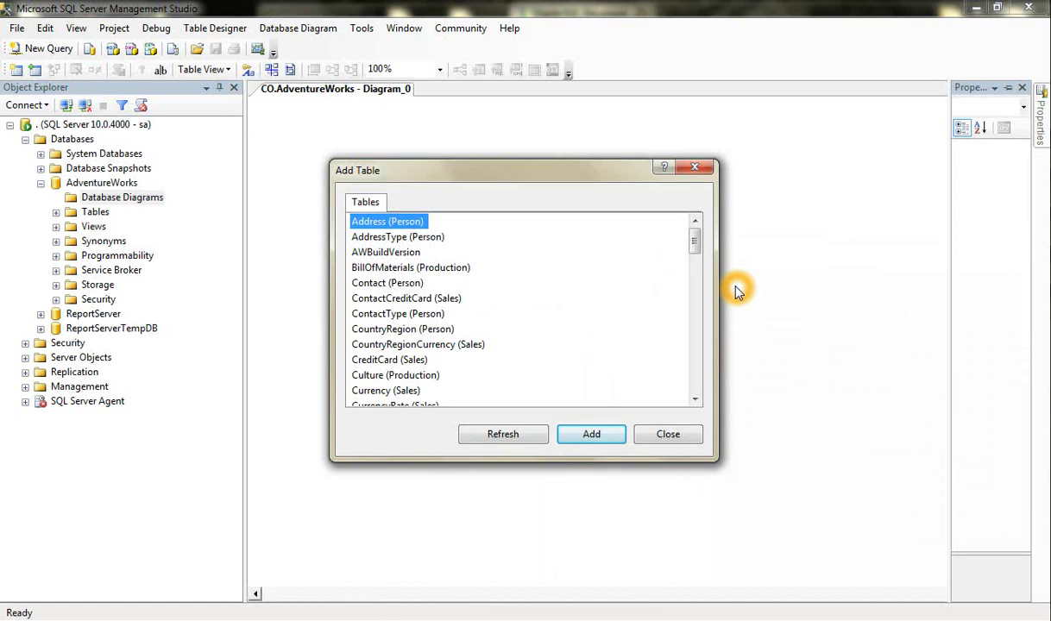
pyautogui.click(648, 245)
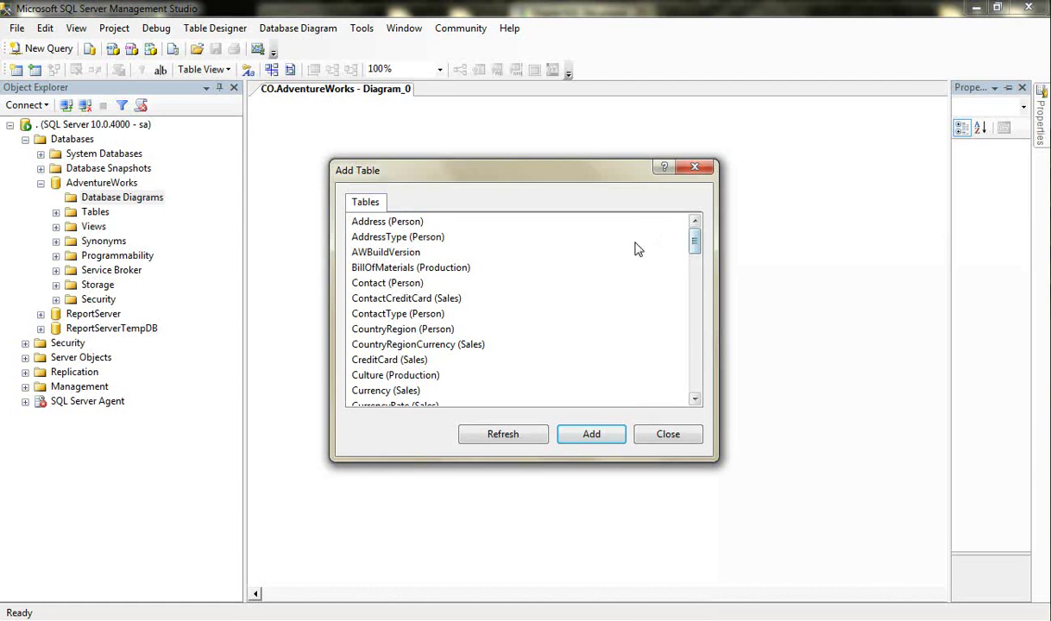
pyautogui.click(387, 252)
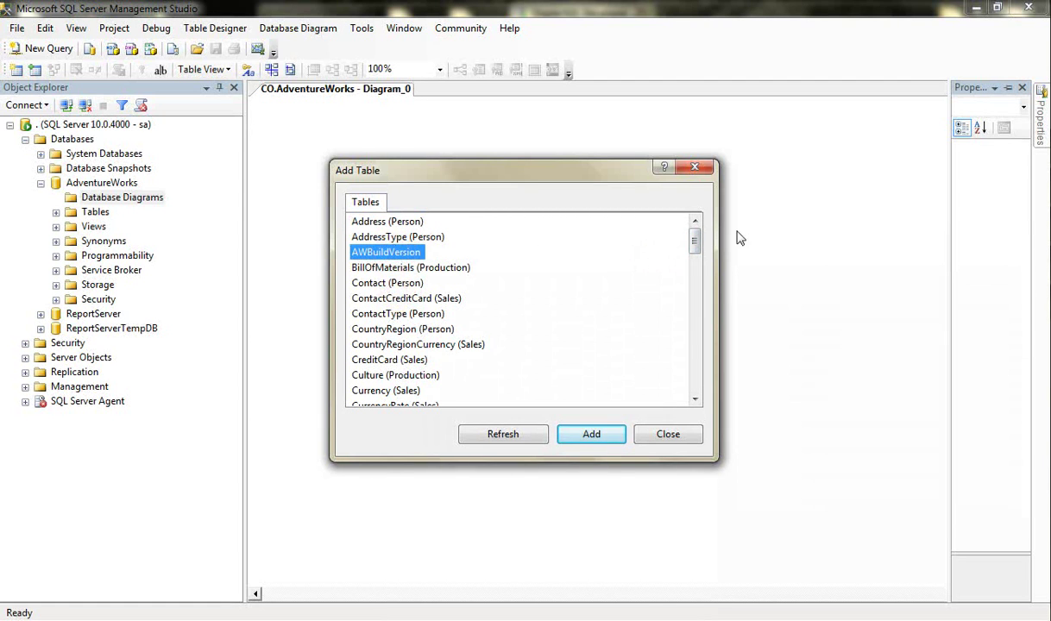
pyautogui.click(662, 321)
pyautogui.click(395, 222)
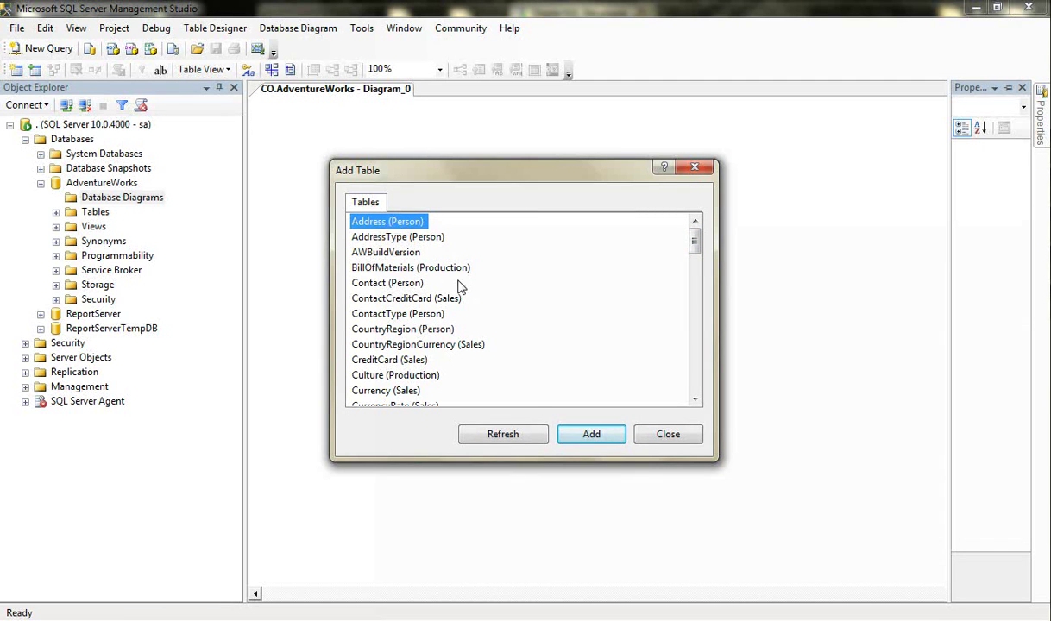
pyautogui.click(592, 433)
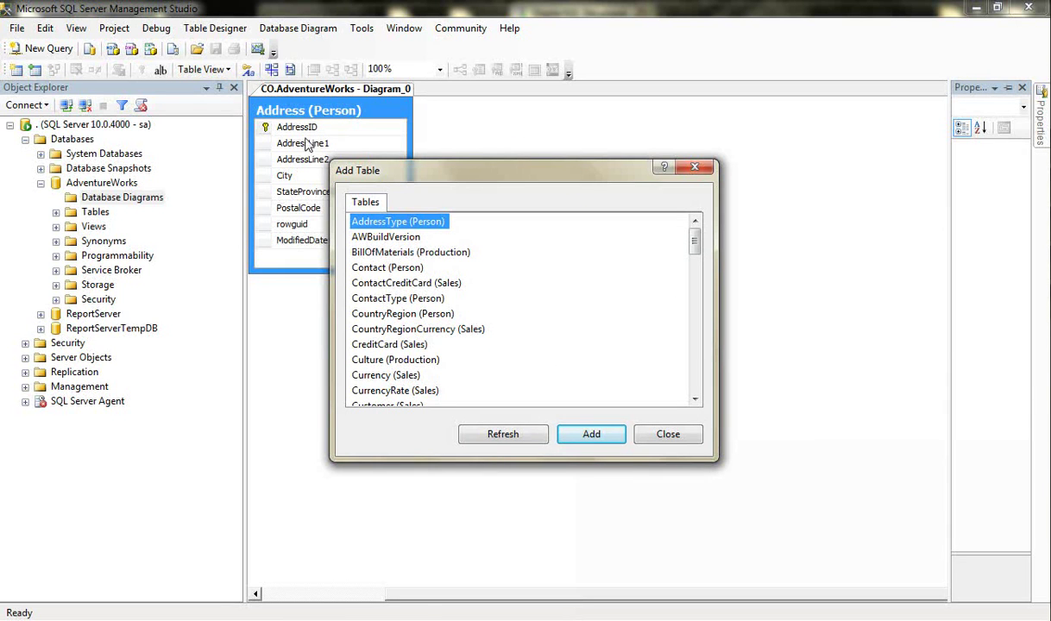
# Add the AddressType (Person) table to the diagram and finish adding tables
pyautogui.click(419, 225)
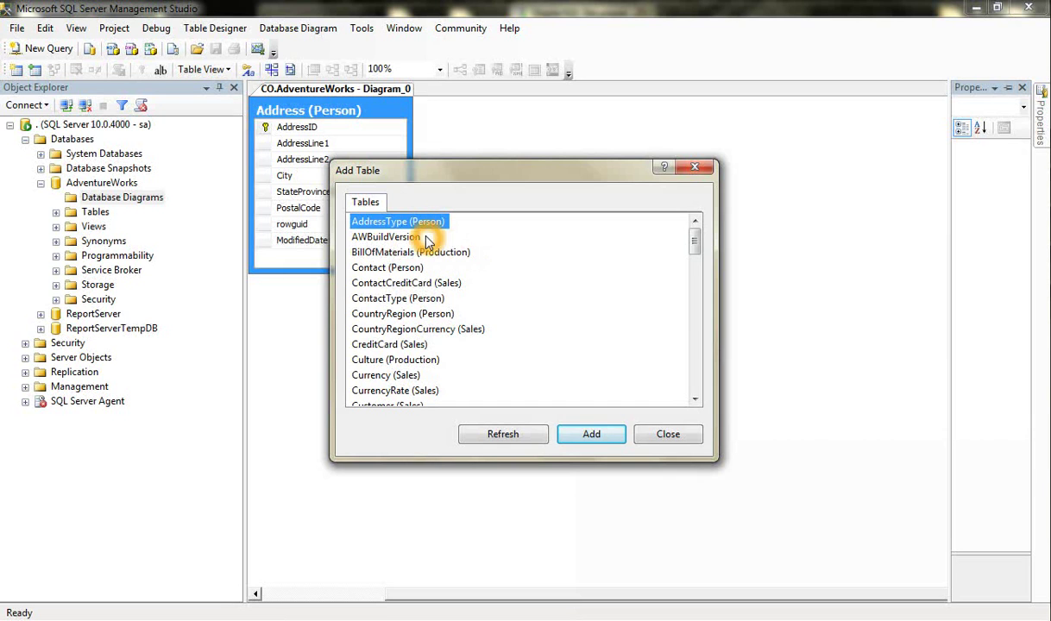
pyautogui.click(436, 260)
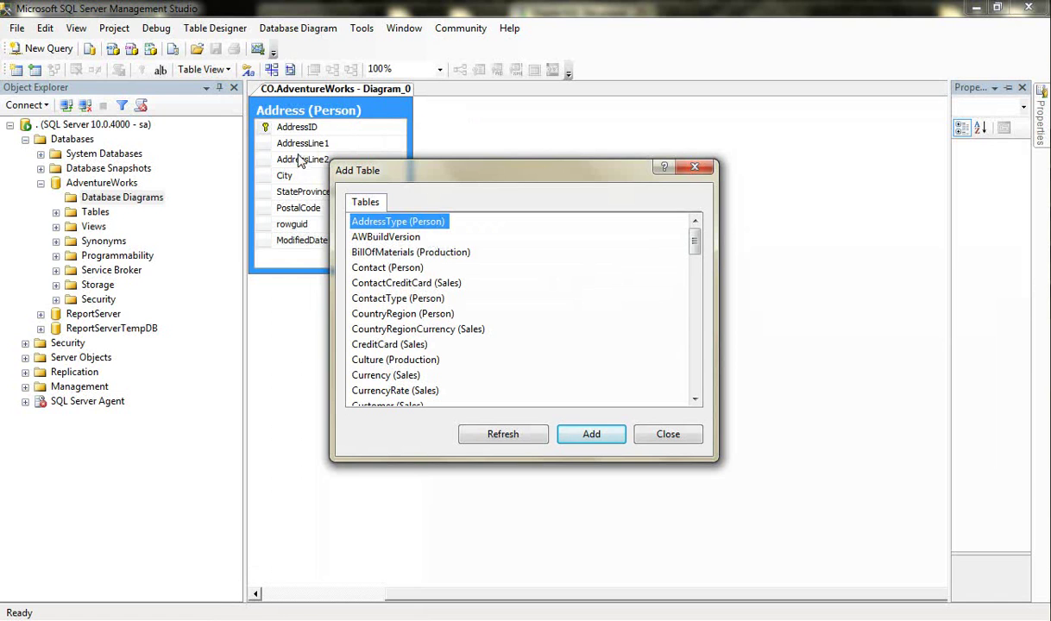
pyautogui.click(399, 223)
pyautogui.click(586, 434)
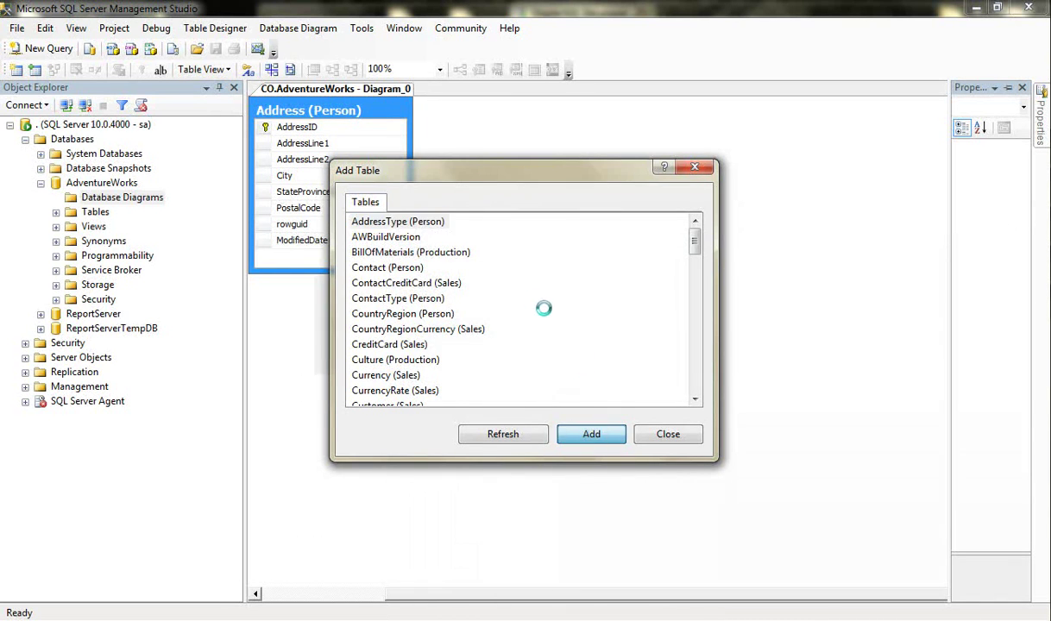
pyautogui.click(527, 302)
pyautogui.click(668, 434)
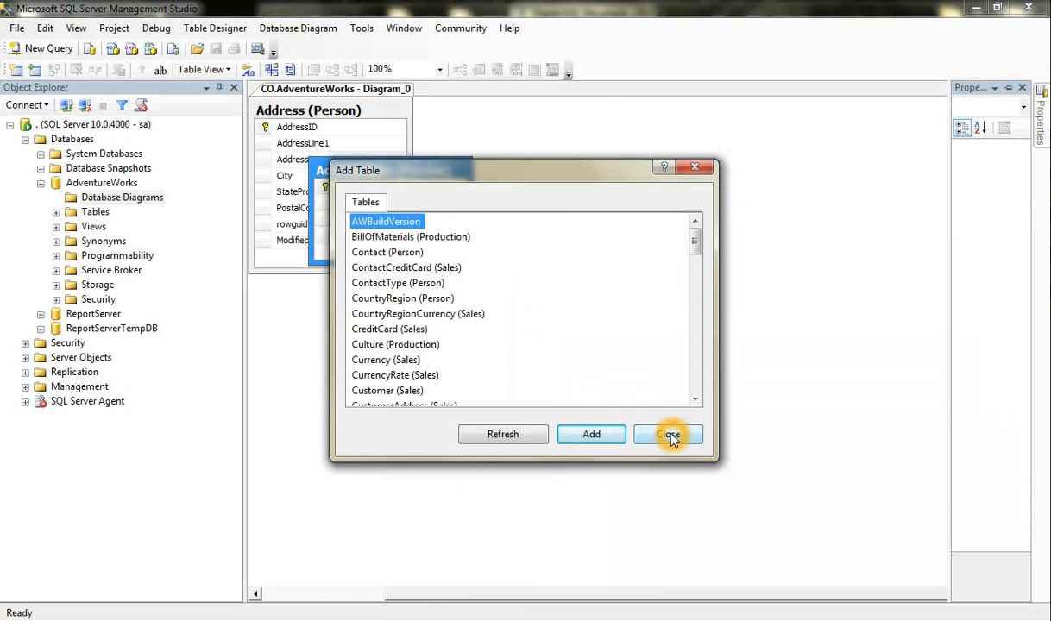
pyautogui.click(470, 191)
pyautogui.scroll(3, 463, 345)
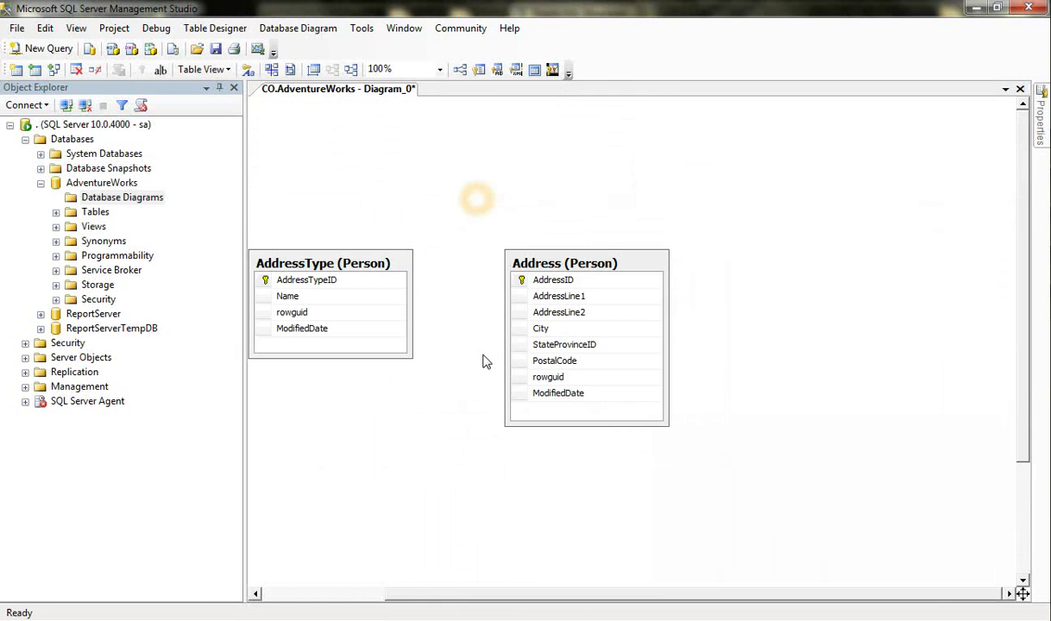
# Save the new diagram under the name Diagram_0
pyautogui.click(414, 93)
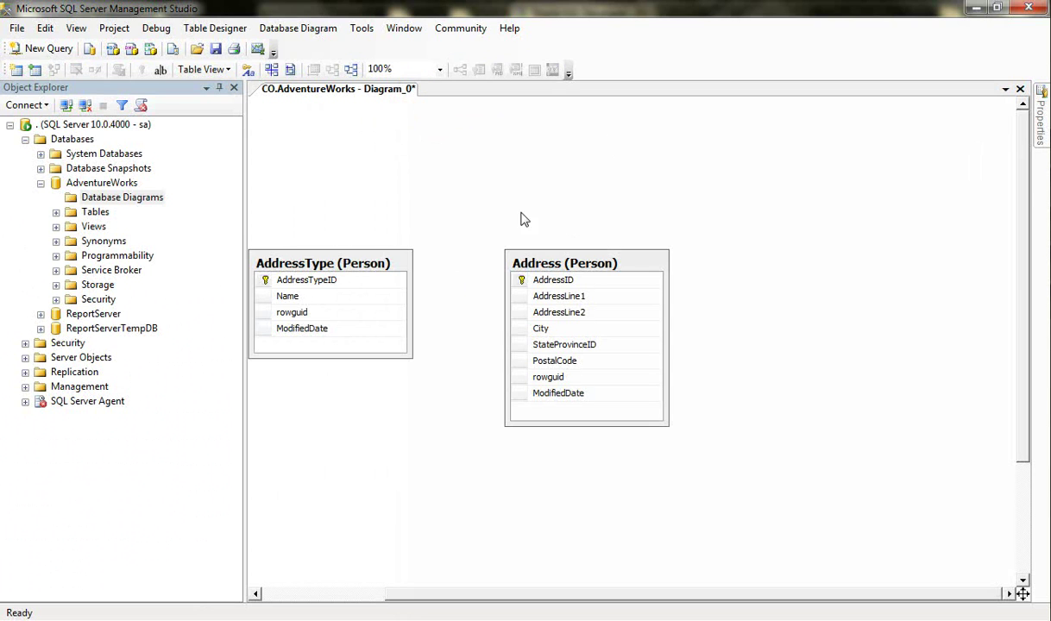
pyautogui.click(578, 190)
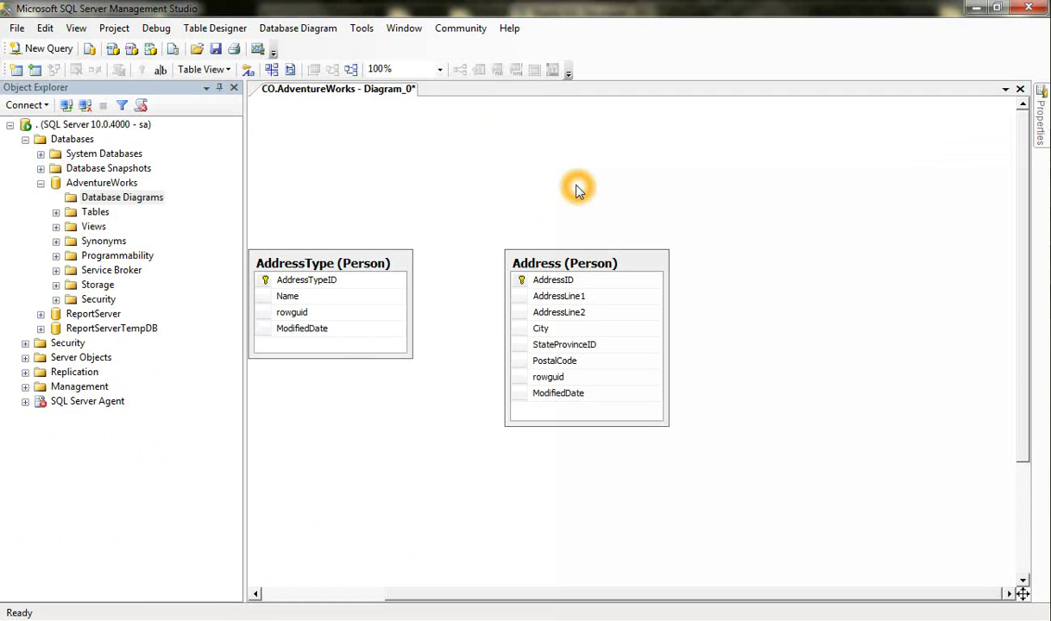
pyautogui.hotkey('ctrl', 's')
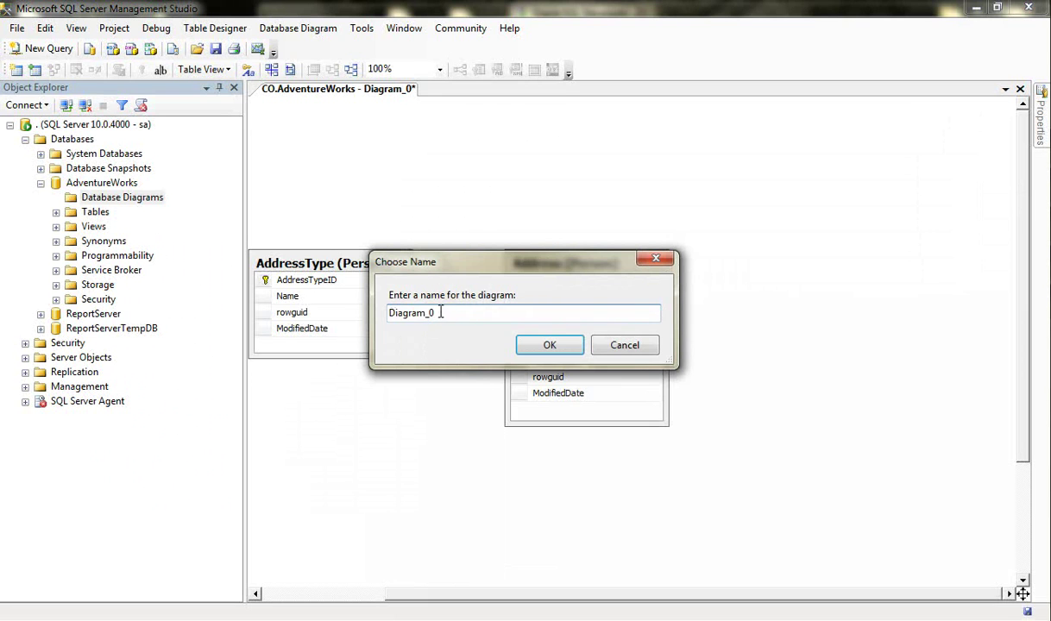
pyautogui.click(551, 345)
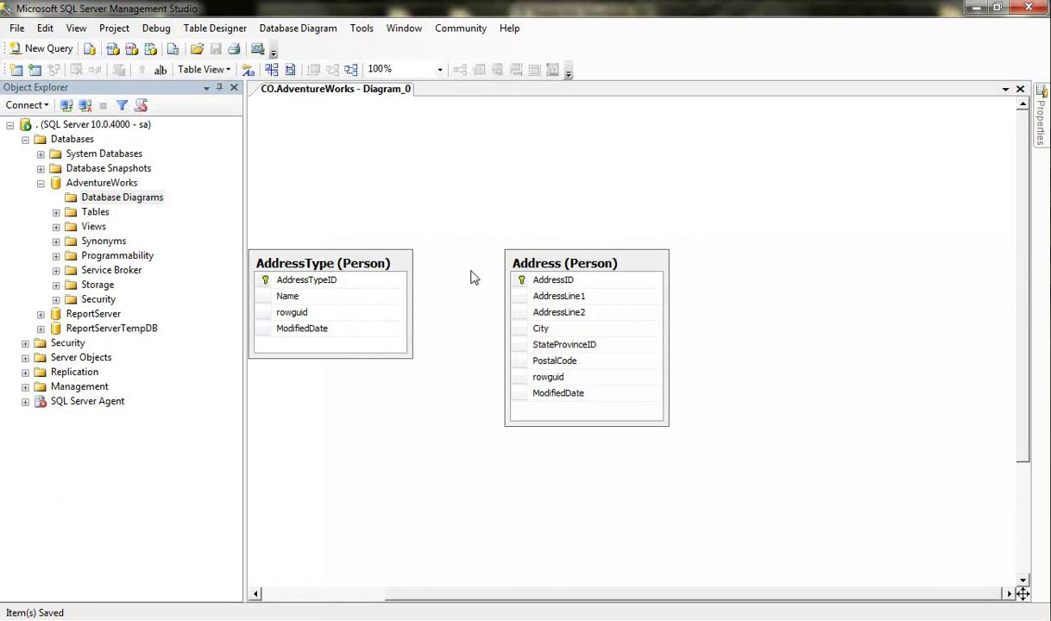
# Refresh the AdventureWorks database and expand its Database Diagrams folder
pyautogui.click(429, 277)
pyautogui.click(101, 198)
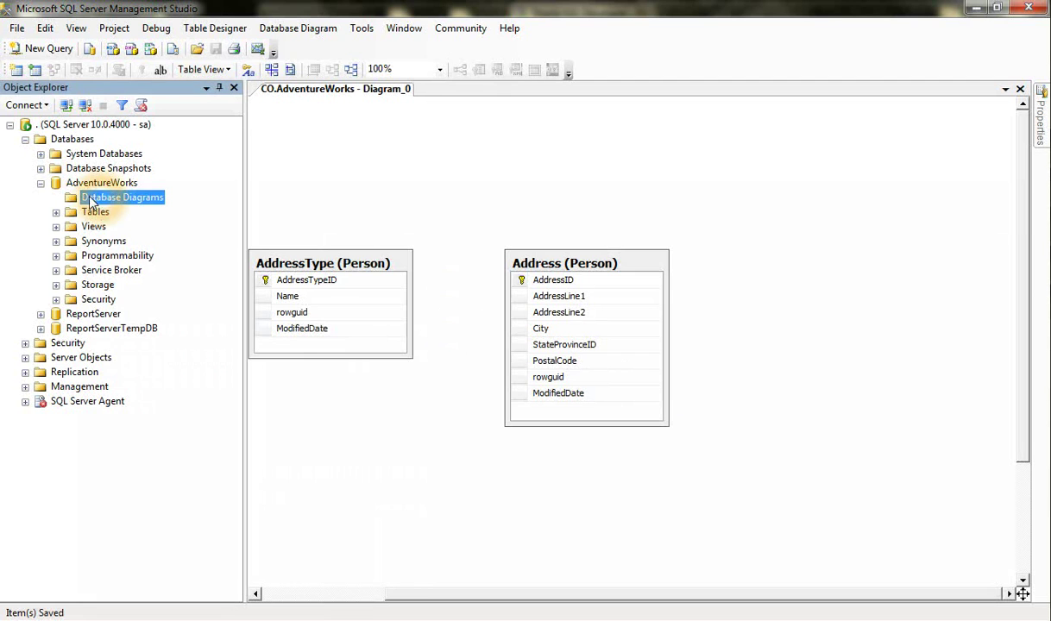
pyautogui.rightClick(81, 183)
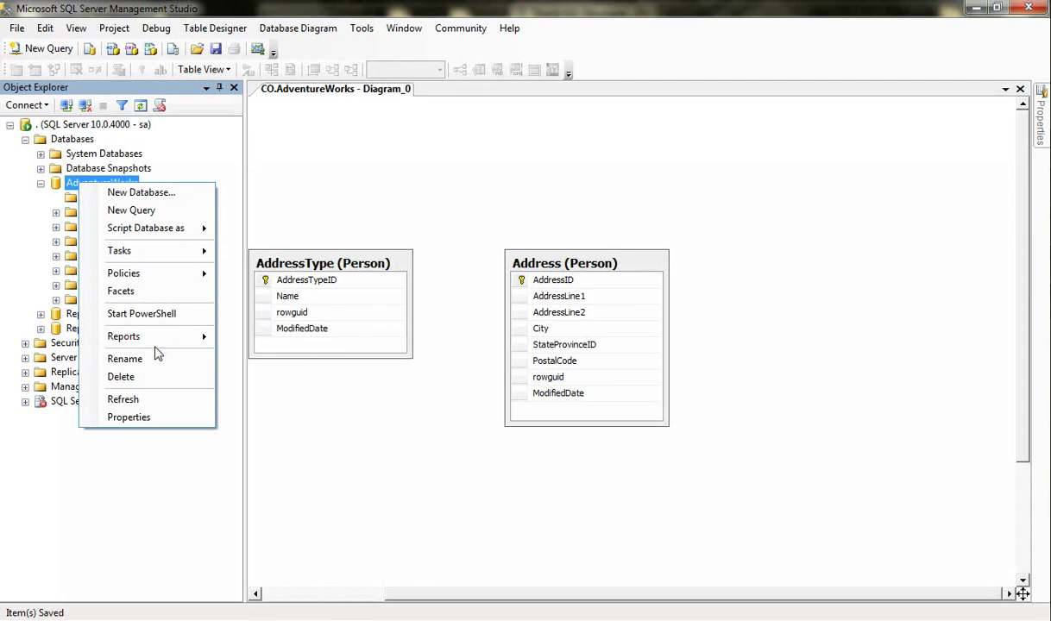
pyautogui.click(143, 399)
pyautogui.click(56, 200)
pyautogui.click(56, 197)
# Close Diagram_0 and reopen it from the Database Diagrams folder
pyautogui.click(132, 216)
pyautogui.doubleClick(131, 215)
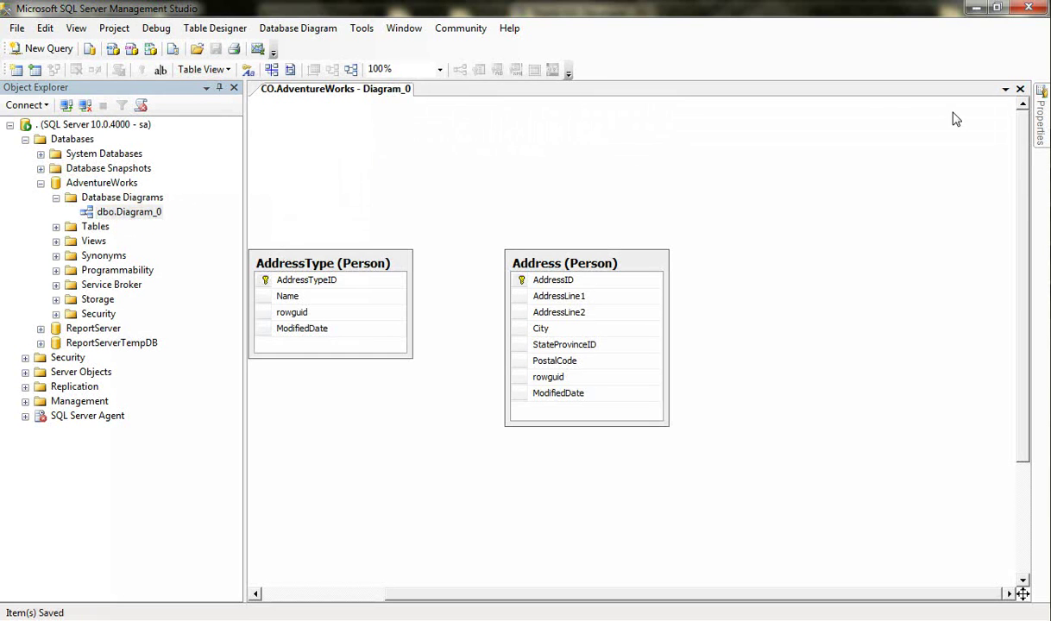
pyautogui.click(1020, 89)
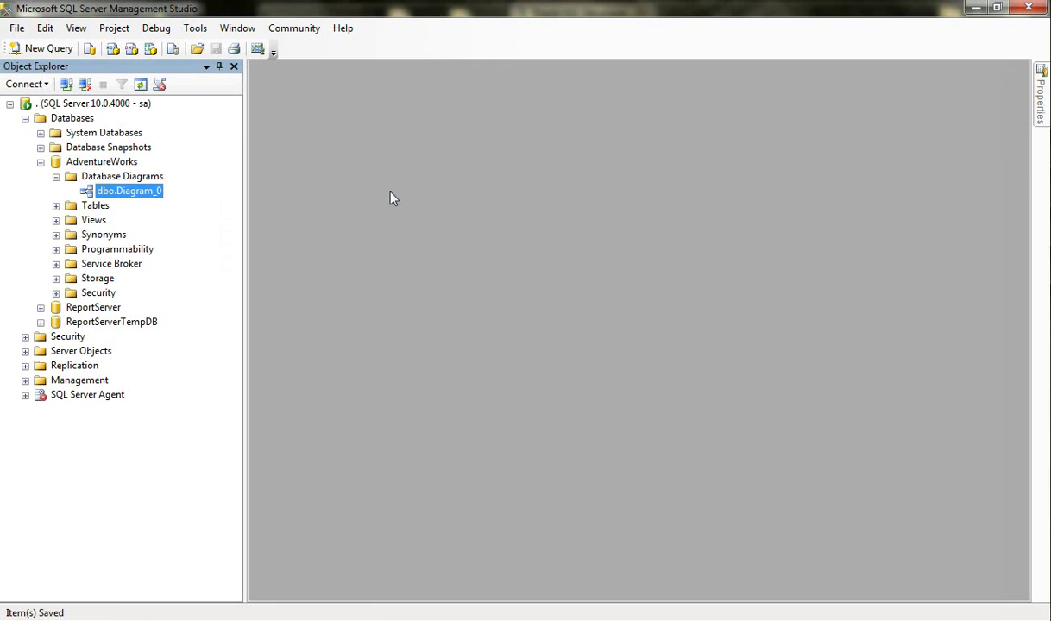
pyautogui.doubleClick(145, 198)
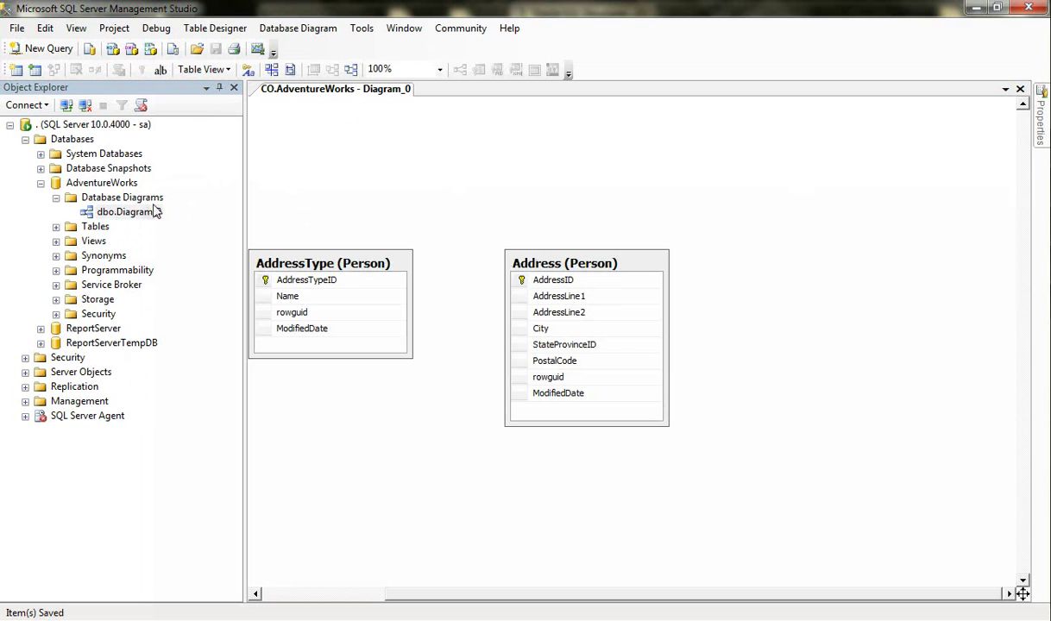
# Rename the saved diagram dbo.Diagram_0 to AddressDiagram
pyautogui.click(138, 215)
pyautogui.click(148, 214)
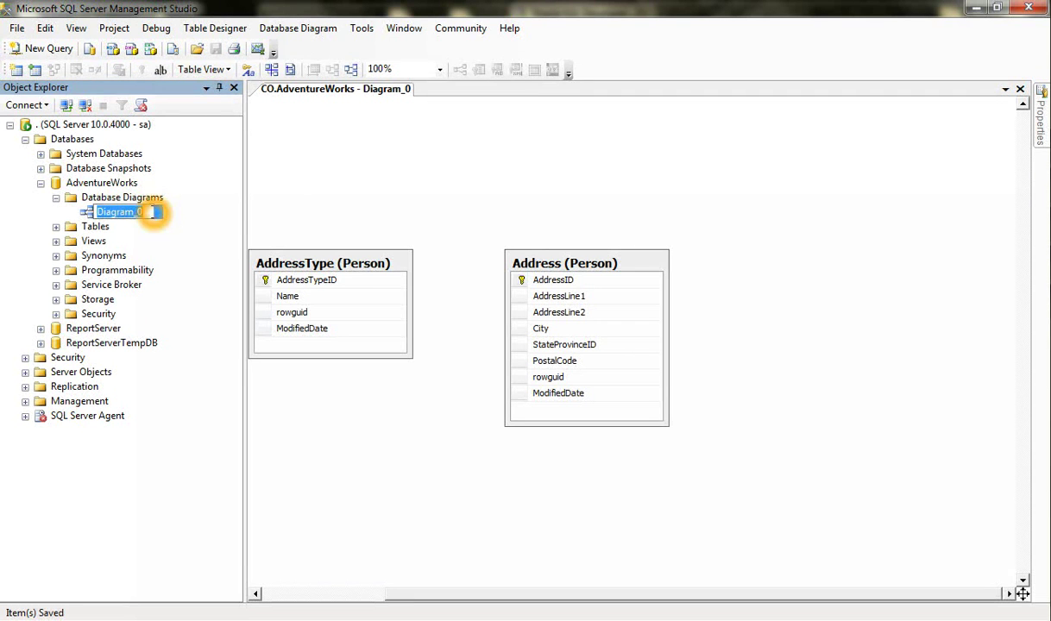
pyautogui.click(398, 209)
pyautogui.write('Ad')
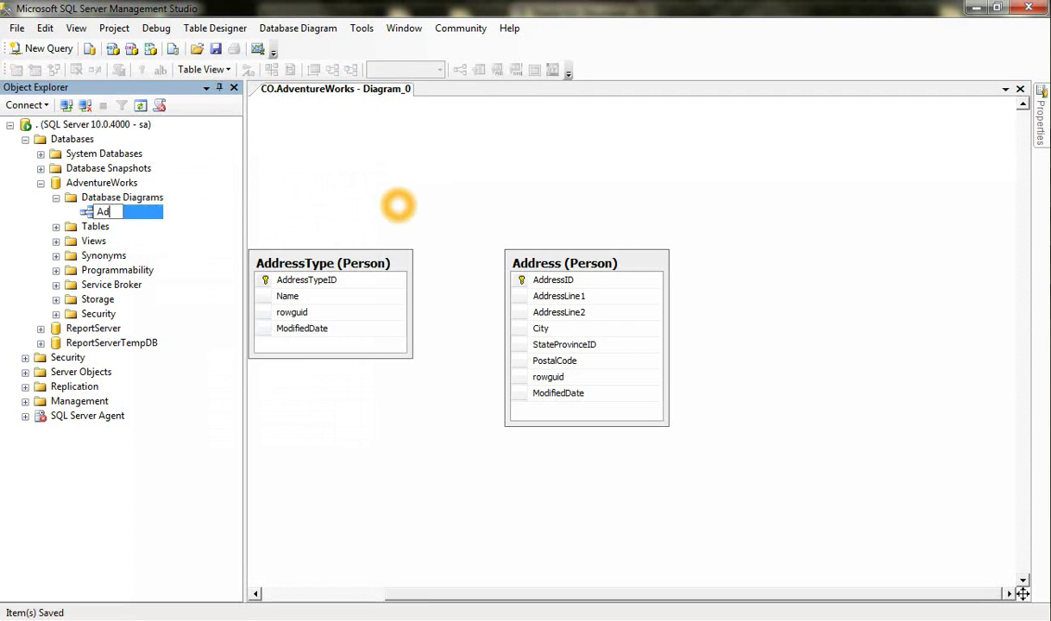
pyautogui.write('dressDiagrams')
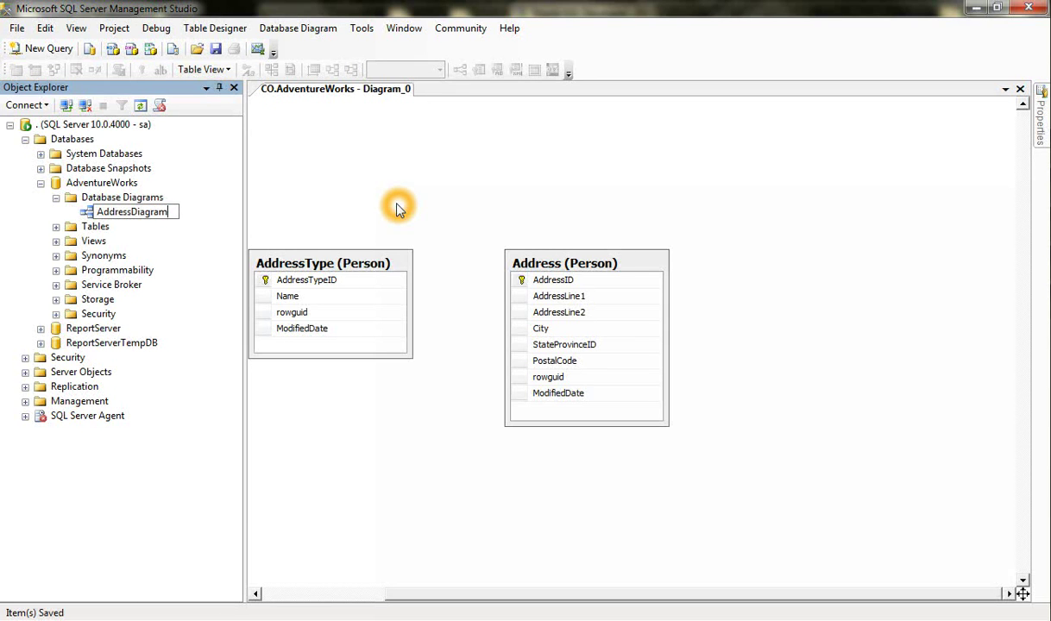
pyautogui.press('Return')
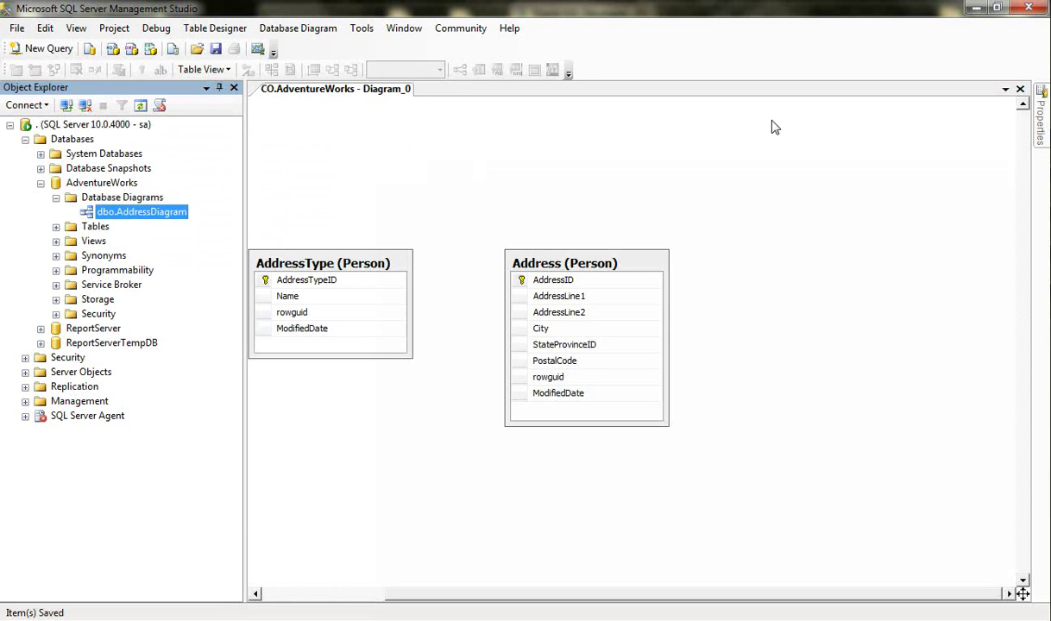
# Close the open diagram and reopen it as AddressDiagram from the Database Diagrams folder
pyautogui.click(1023, 102)
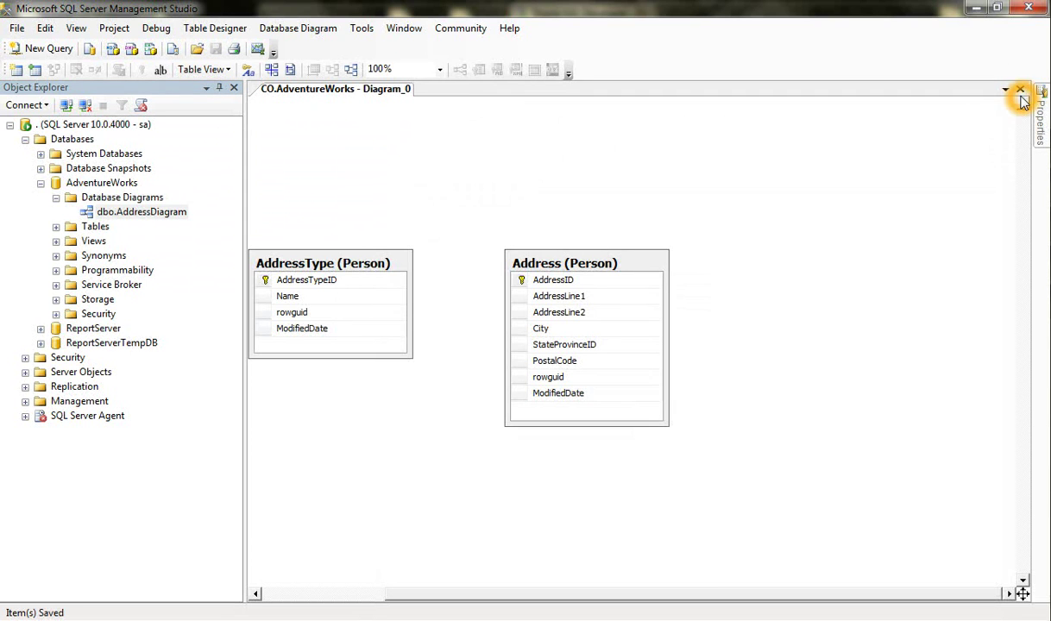
pyautogui.click(1018, 89)
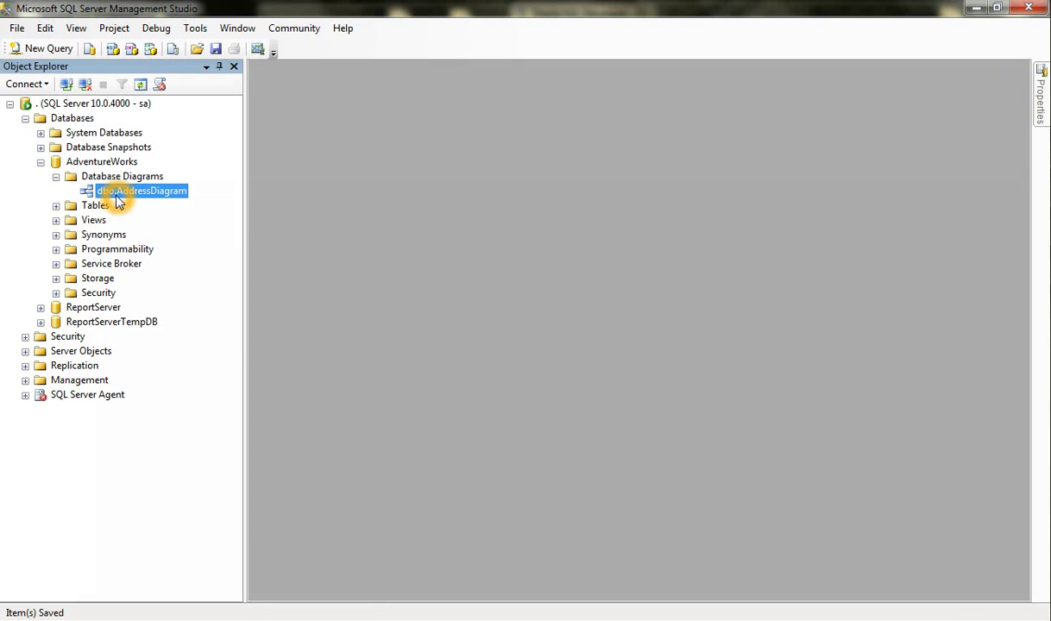
pyautogui.doubleClick(125, 193)
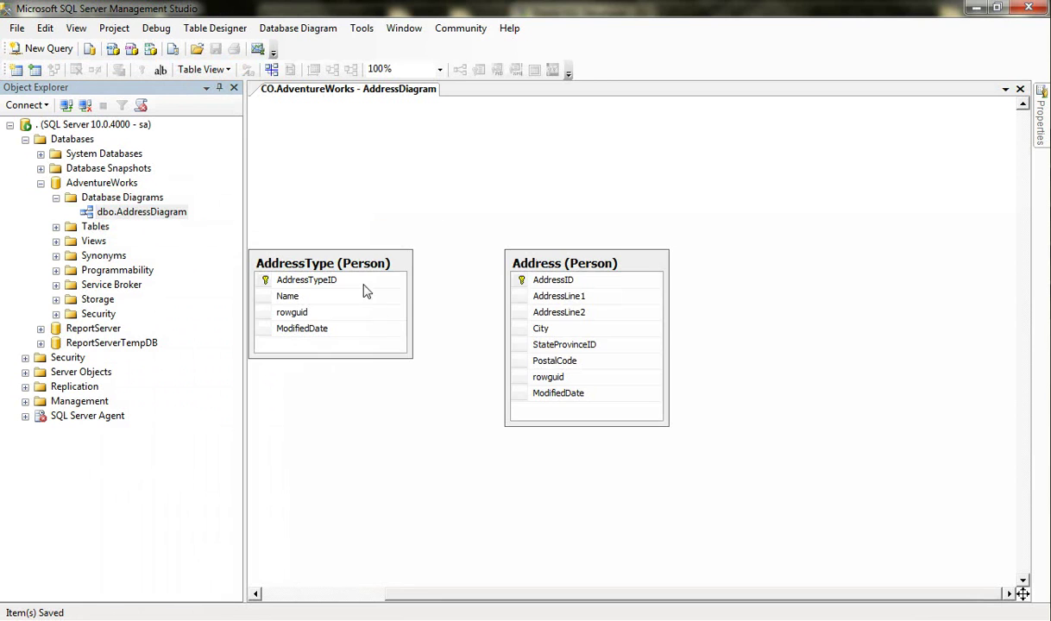
pyautogui.click(141, 209)
pyautogui.click(119, 198)
pyautogui.click(134, 214)
pyautogui.click(112, 197)
pyautogui.click(136, 212)
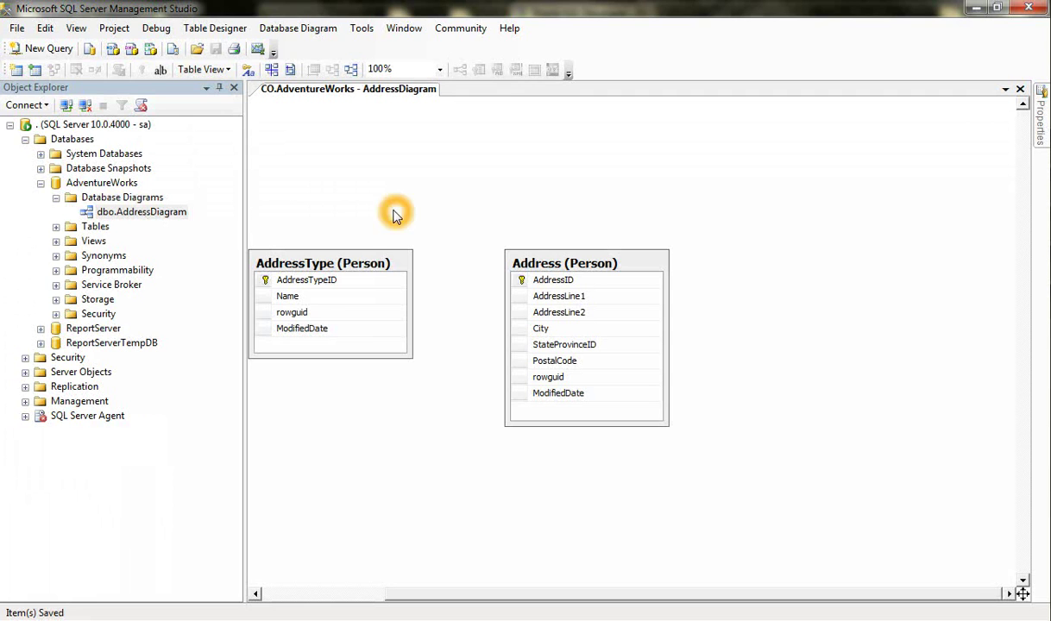
pyautogui.click(448, 308)
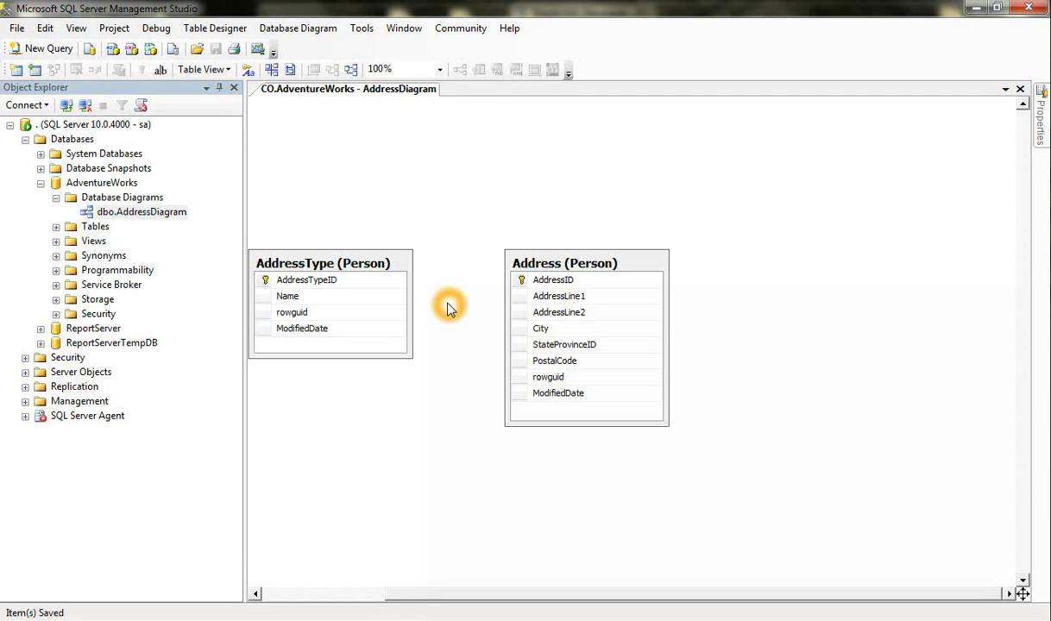
pyautogui.click(376, 259)
pyautogui.click(289, 287)
pyautogui.moveTo(266, 281); pyautogui.dragTo(380, 403)
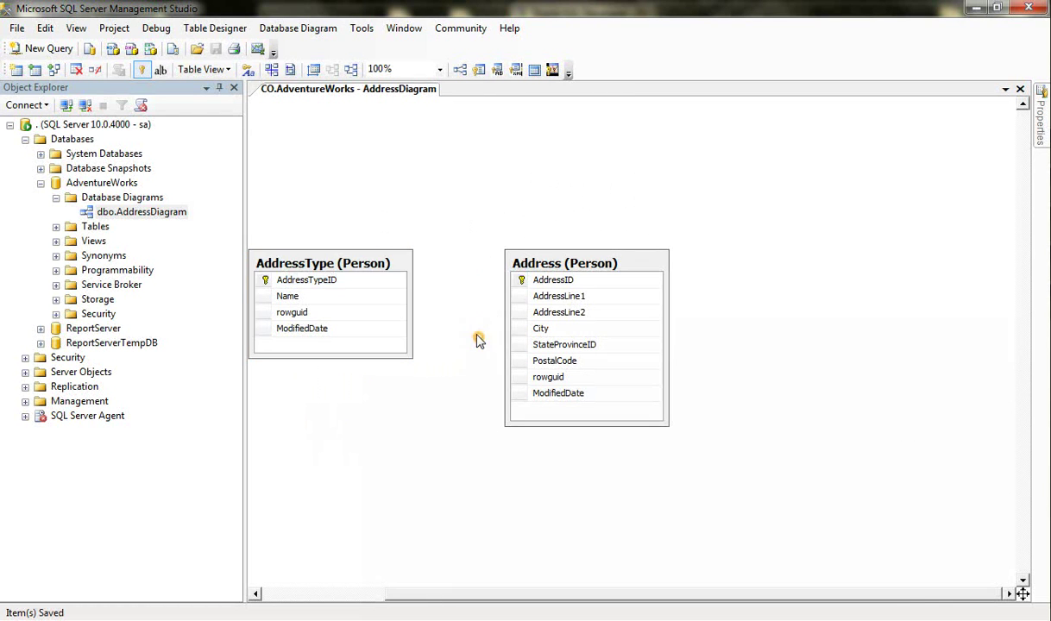
# Move the AddressType and Address tables a little to the right within AddressDiagram
pyautogui.moveTo(375, 263); pyautogui.dragTo(444, 263)
pyautogui.moveTo(524, 270); pyautogui.dragTo(597, 270)
pyautogui.click(508, 306)
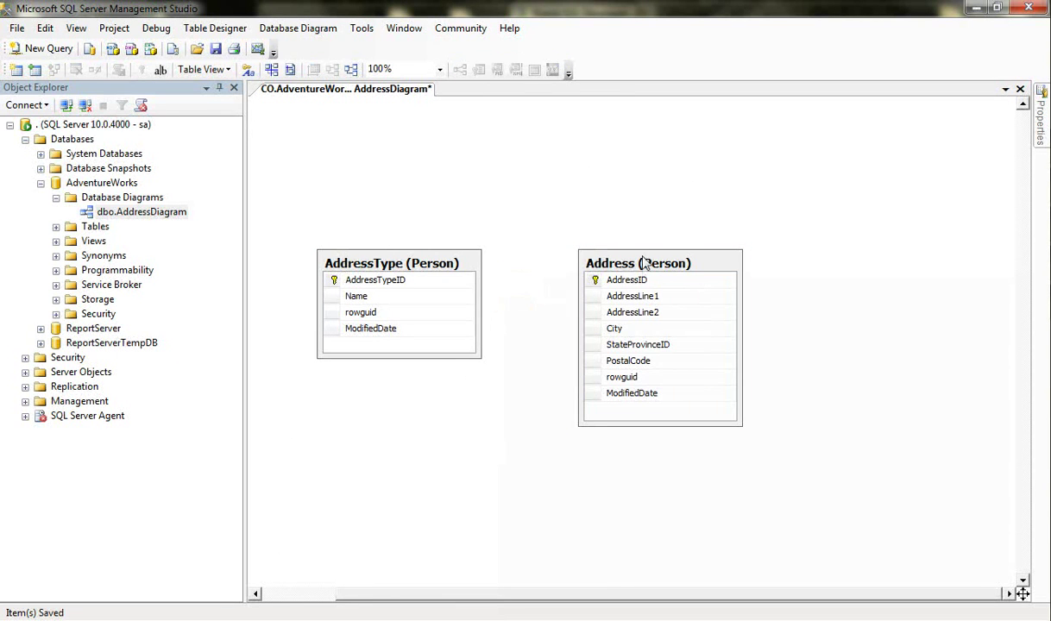
pyautogui.click(431, 259)
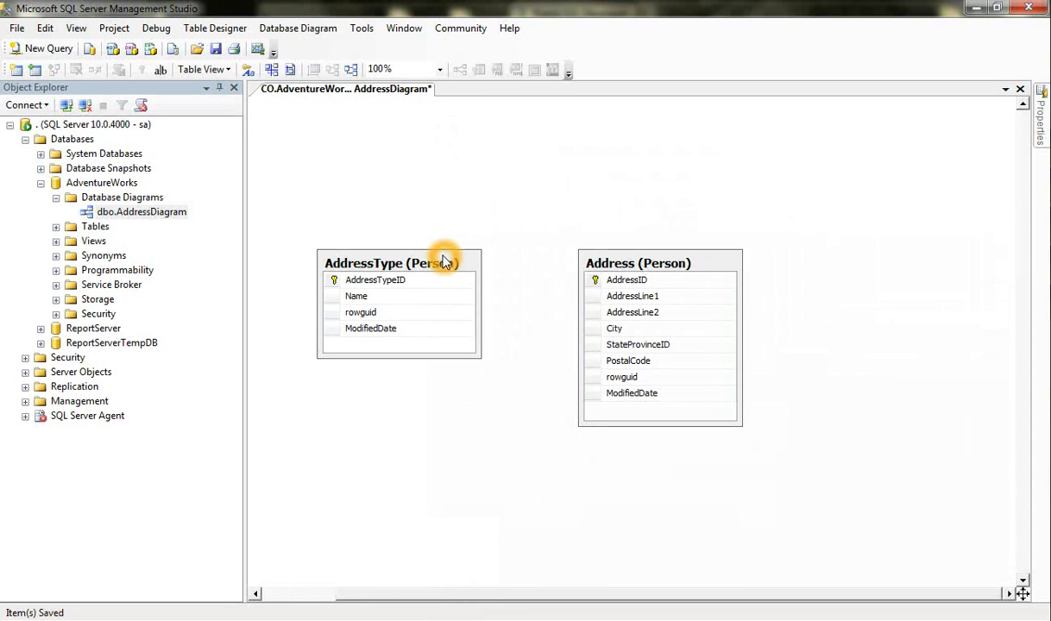
pyautogui.click(428, 89)
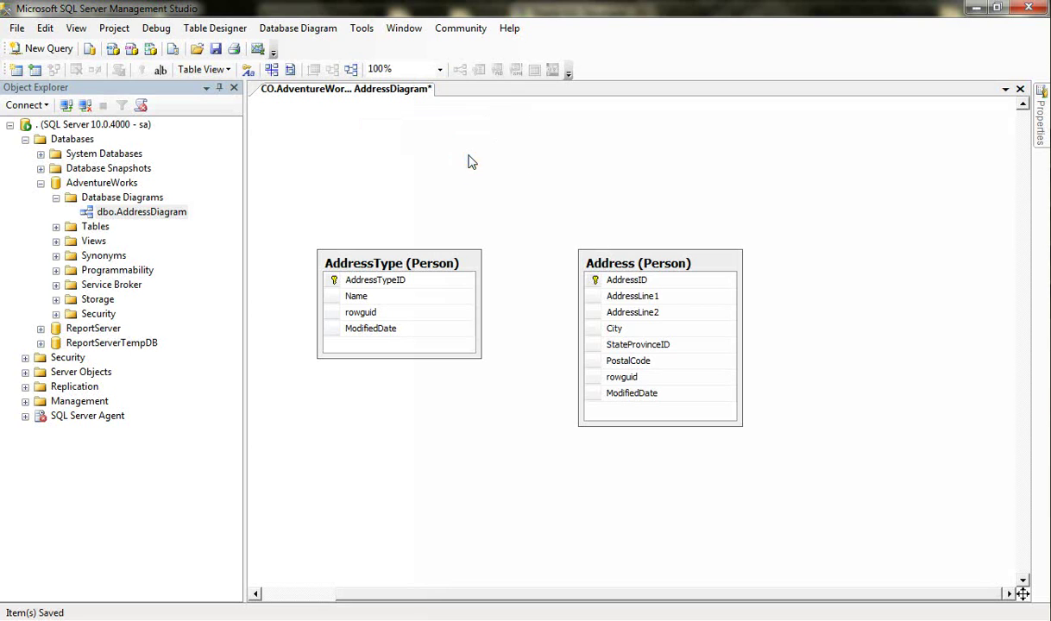
pyautogui.click(442, 115)
pyautogui.click(436, 107)
# Close AddressDiagram and discard its unsaved layout changes
pyautogui.click(217, 49)
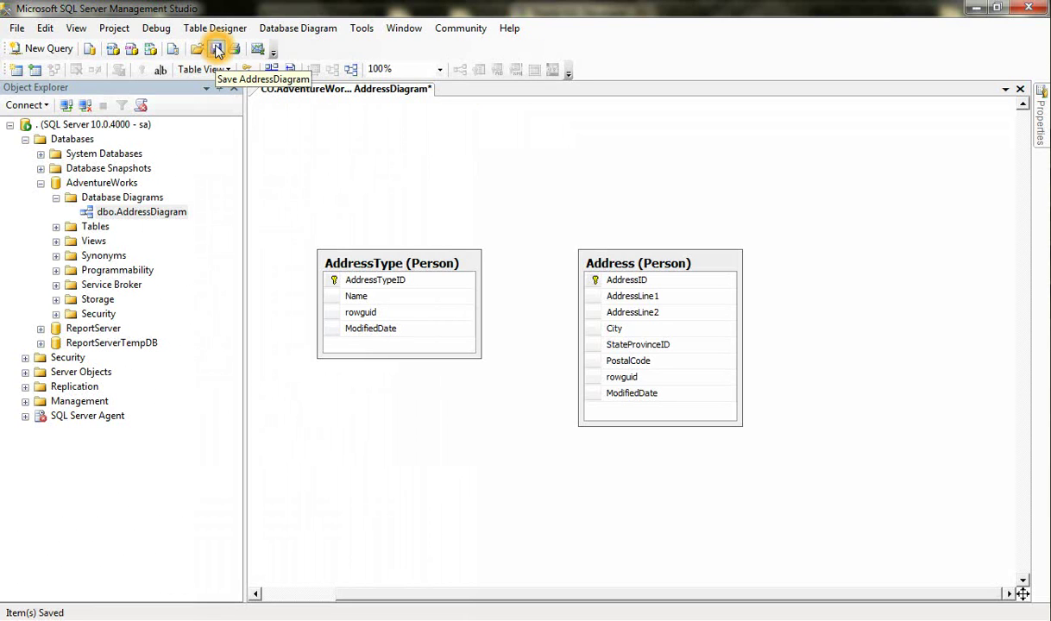
pyautogui.click(216, 48)
pyautogui.click(807, 190)
pyautogui.click(1019, 88)
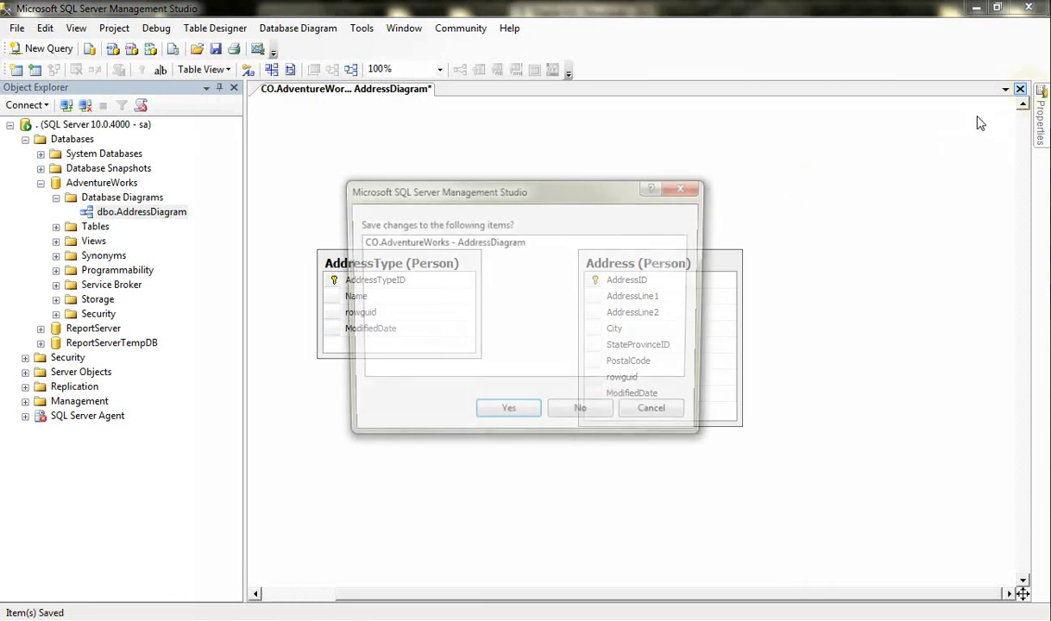
pyautogui.click(571, 423)
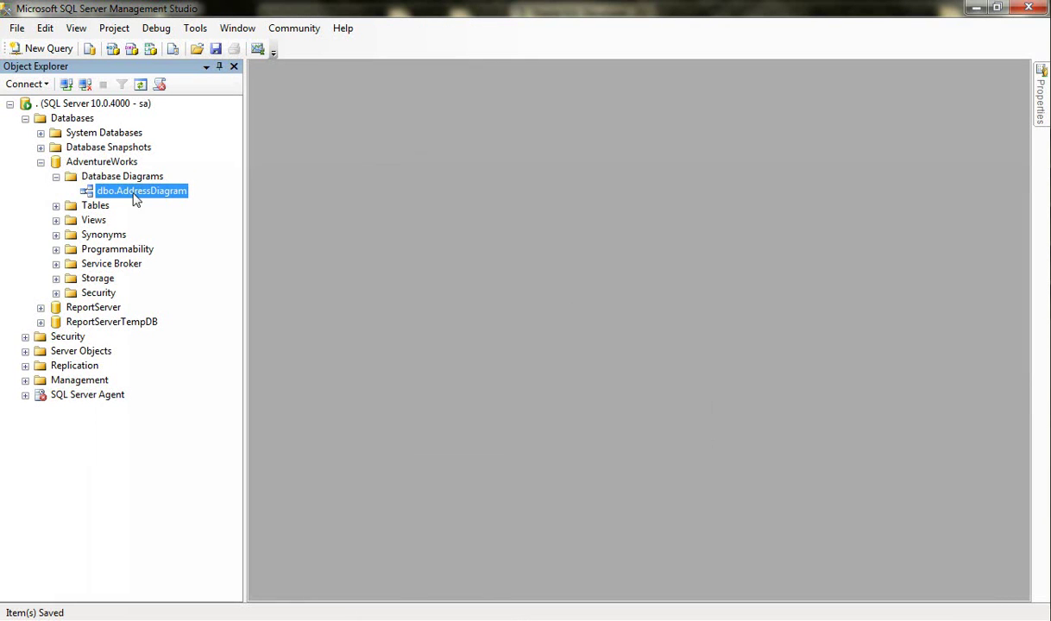
# Collapse the Database Diagrams folder and expand the Tables folder of AdventureWorks
pyautogui.click(55, 176)
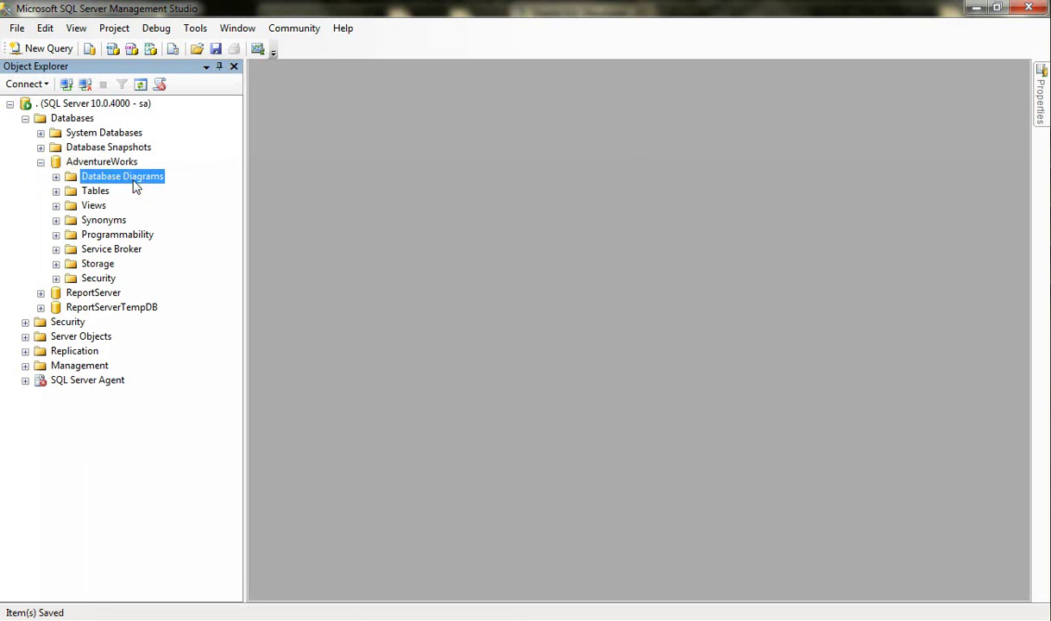
pyautogui.click(62, 190)
pyautogui.click(55, 192)
# Examine the list of AdventureWorks tables and their schemas, widening Object Explorer to read the full names
pyautogui.scroll(1, 183, 216)
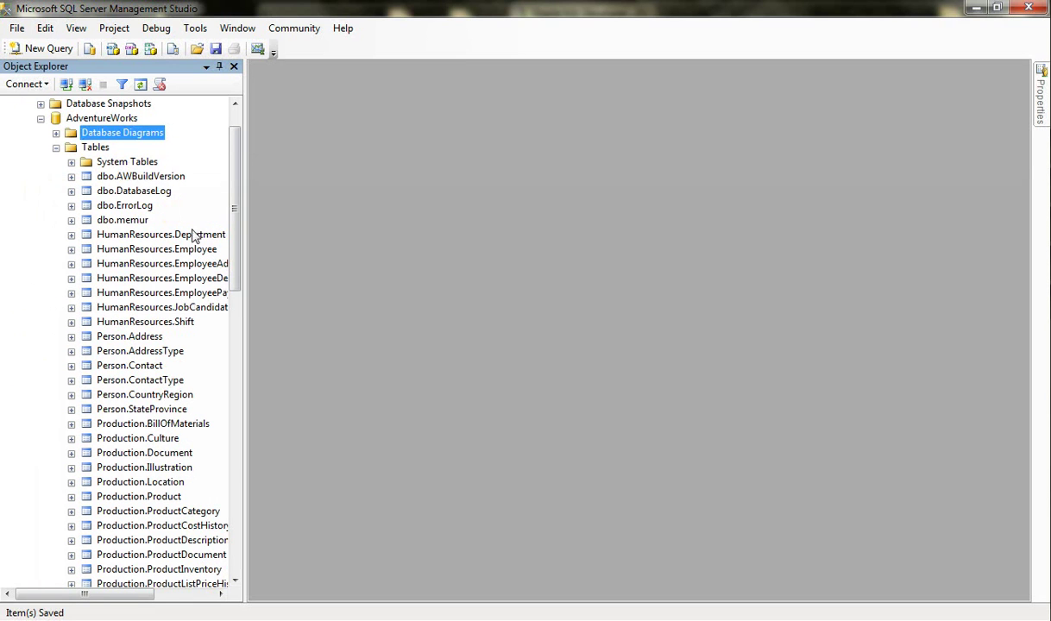
pyautogui.click(175, 248)
pyautogui.scroll(-2, 174, 248)
pyautogui.click(155, 190)
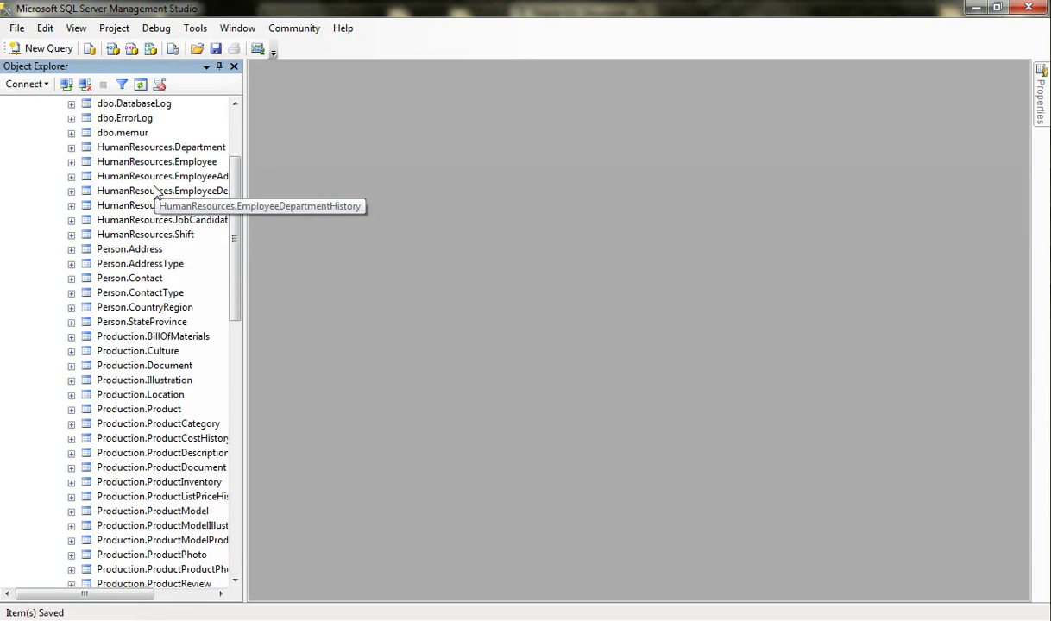
pyautogui.click(171, 237)
pyautogui.scroll(-7, 172, 238)
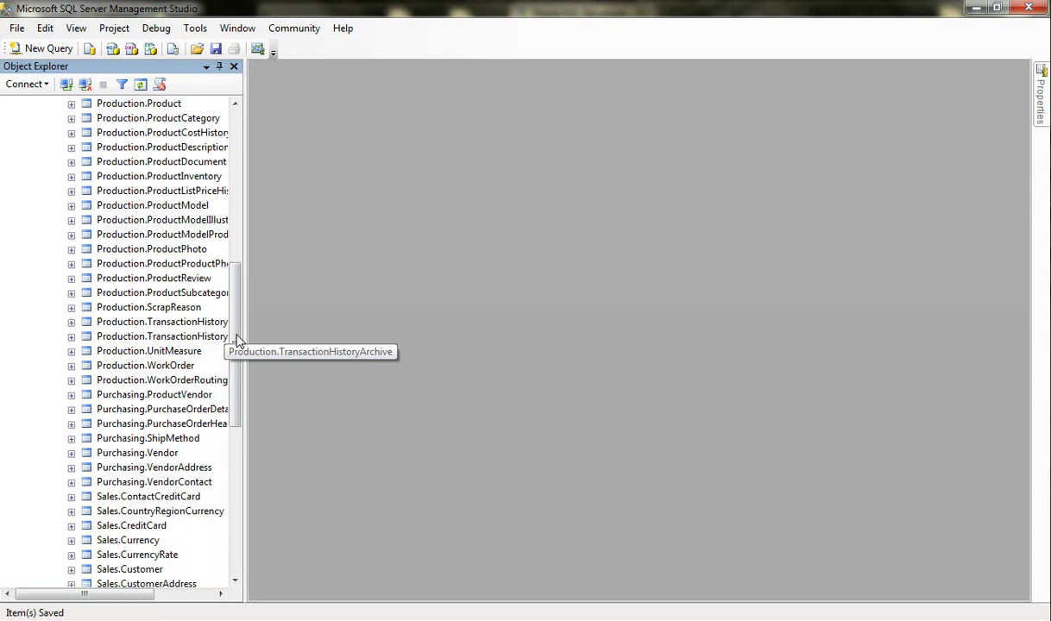
pyautogui.moveTo(245, 335); pyautogui.dragTo(294, 335)
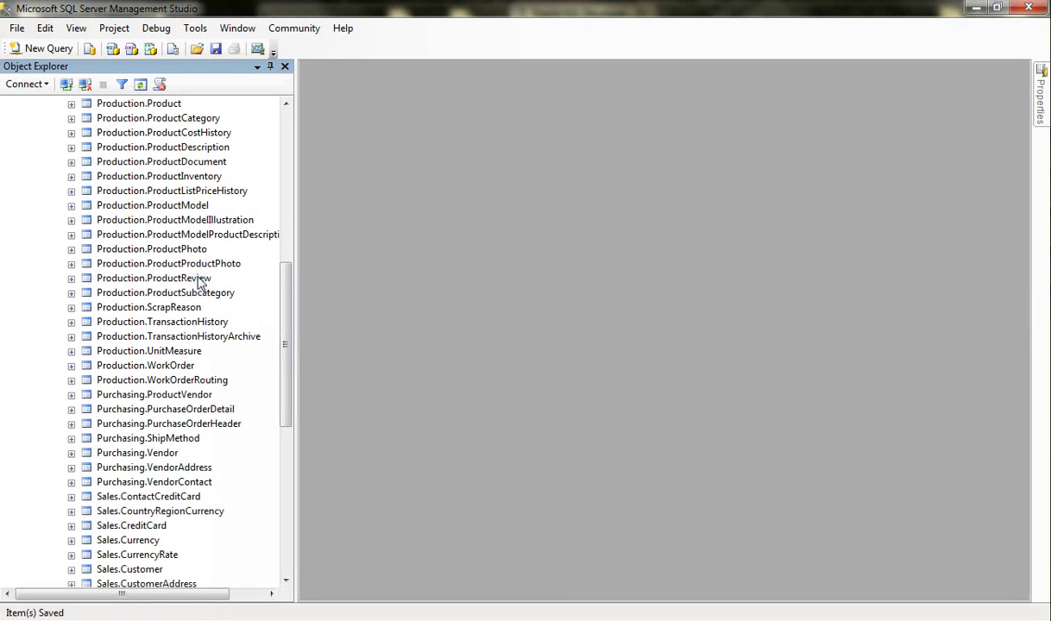
pyautogui.scroll(-7, 198, 283)
pyautogui.scroll(5, 216, 302)
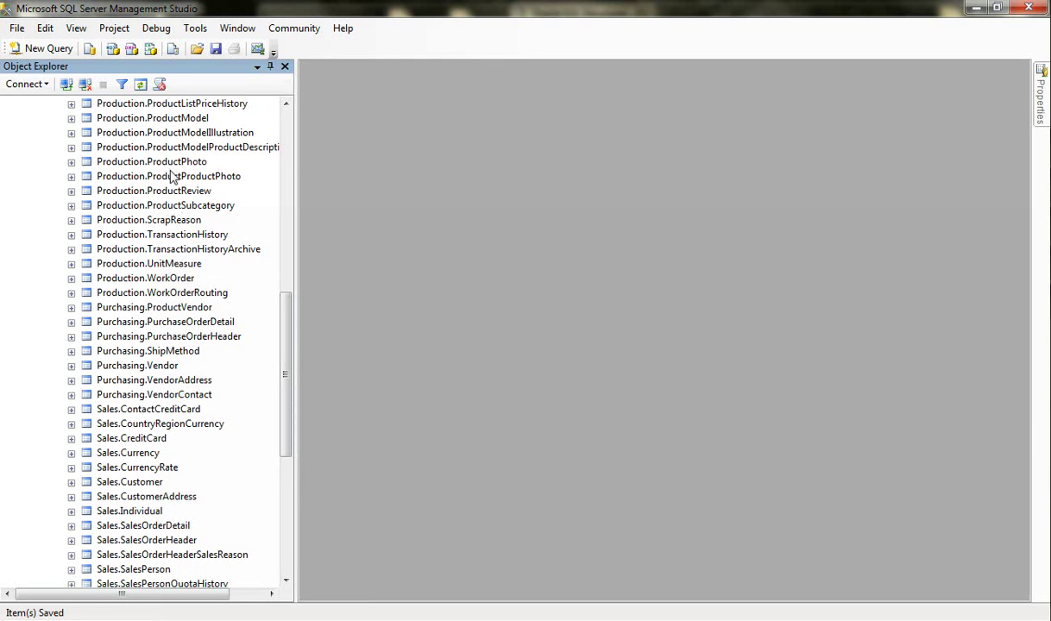
pyautogui.scroll(2, 185, 219)
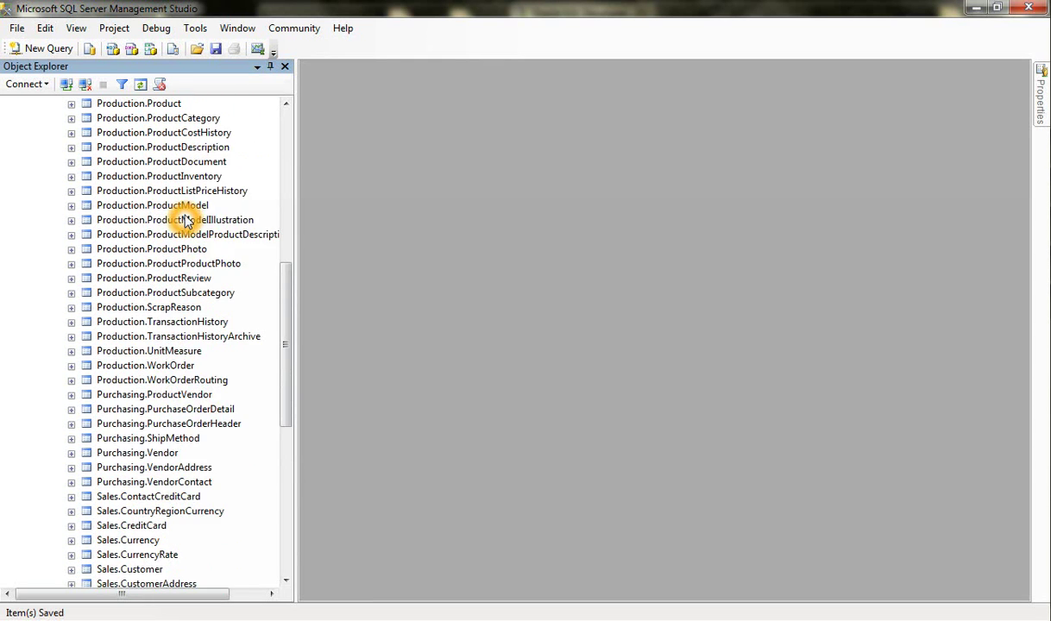
# Expand the Production.Product table and its Columns folder
pyautogui.click(169, 107)
pyautogui.scroll(1, 173, 199)
pyautogui.click(71, 147)
pyautogui.click(85, 168)
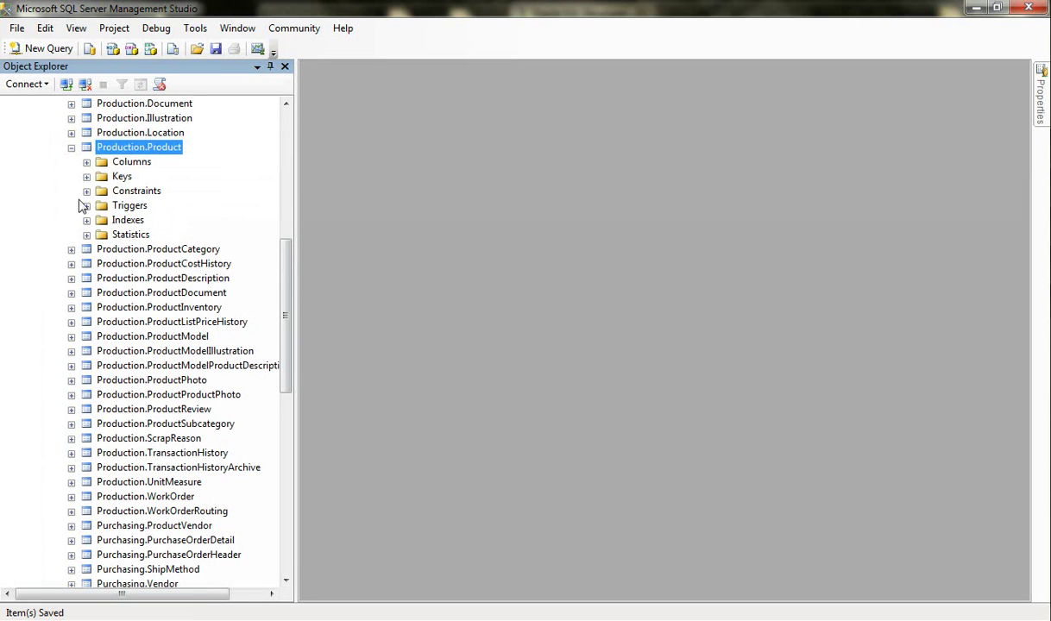
pyautogui.click(87, 162)
# Widen Object Explorer enough to show the full names and data types of the Production.Product columns
pyautogui.moveTo(297, 330); pyautogui.dragTo(194, 328)
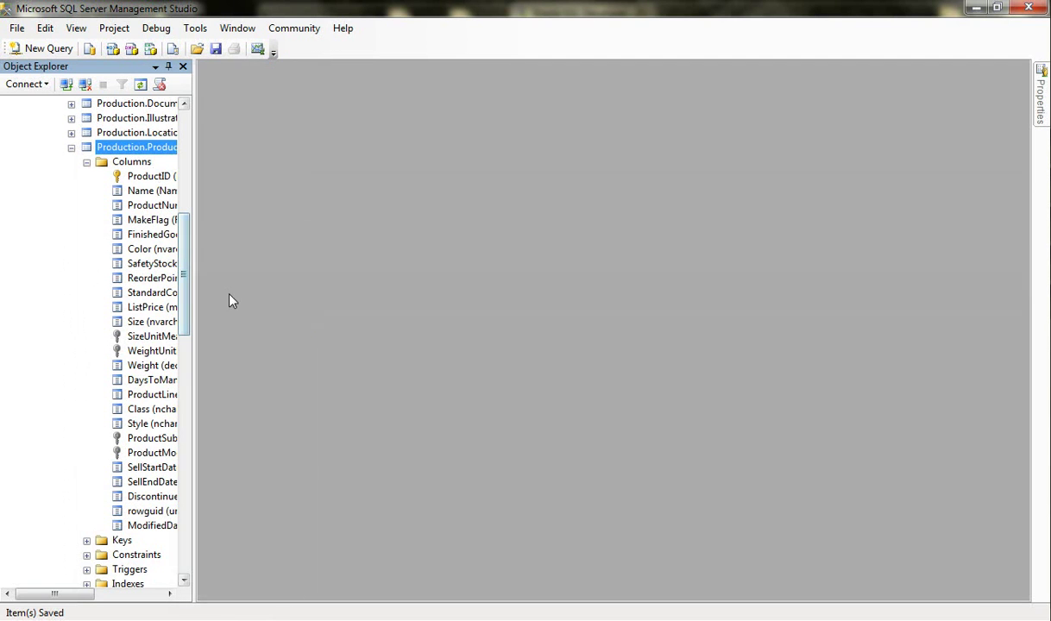
pyautogui.moveTo(189, 278); pyautogui.dragTo(238, 163)
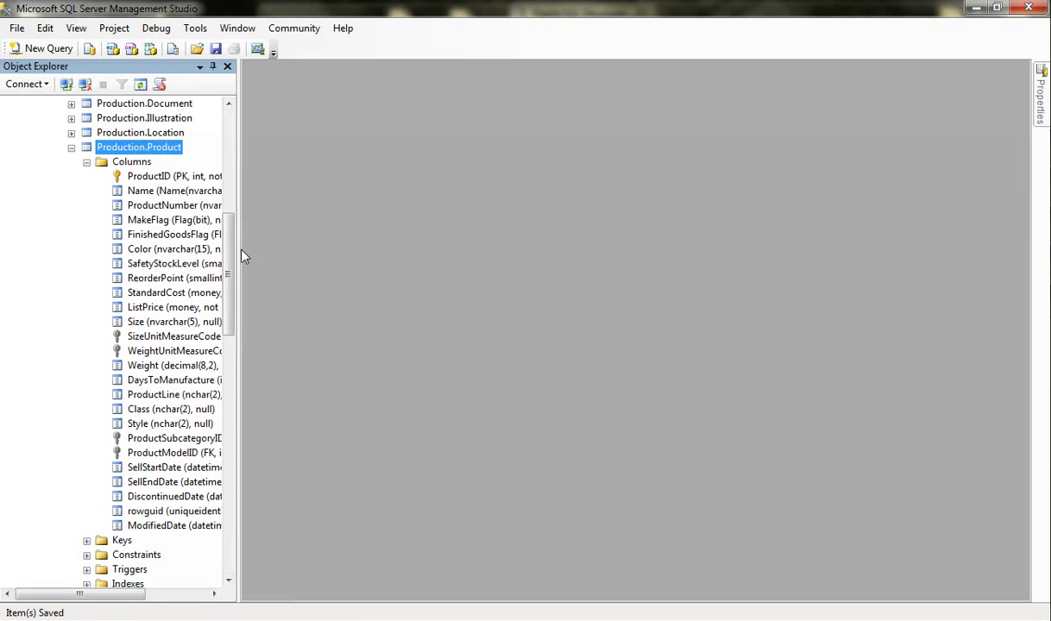
pyautogui.moveTo(247, 249); pyautogui.dragTo(335, 248)
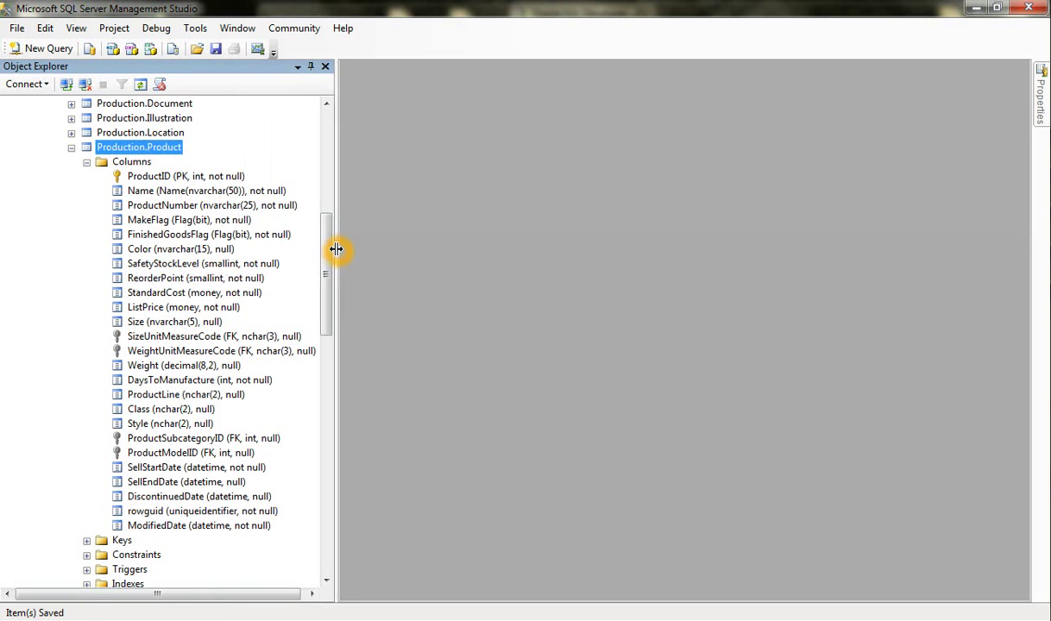
# Open the Production.Product table in design view, enlarge its column grid and select the ReorderPoint column
pyautogui.rightClick(134, 151)
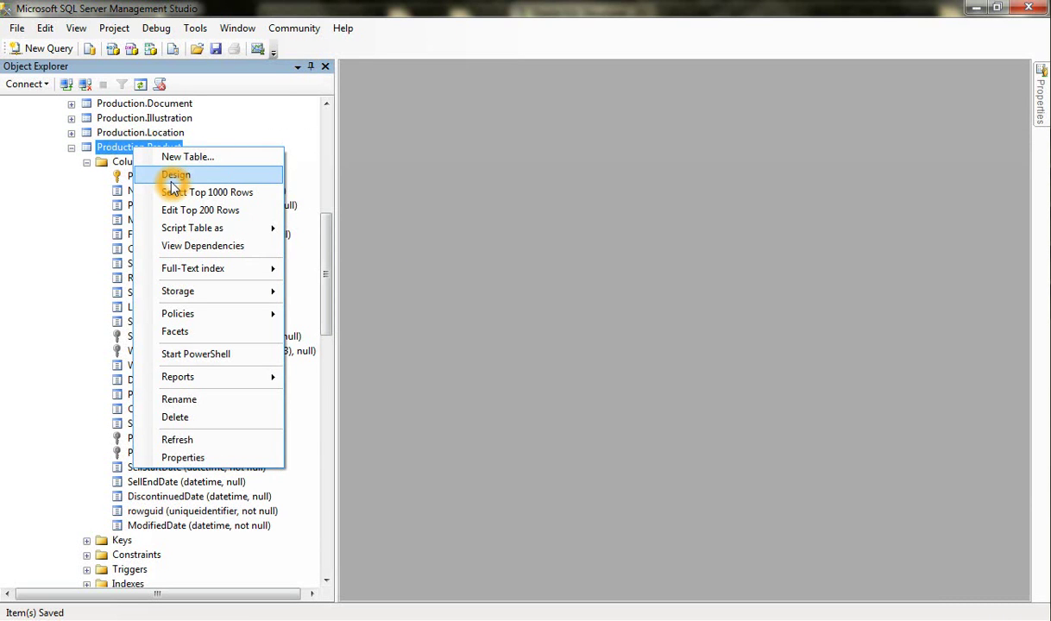
pyautogui.click(177, 176)
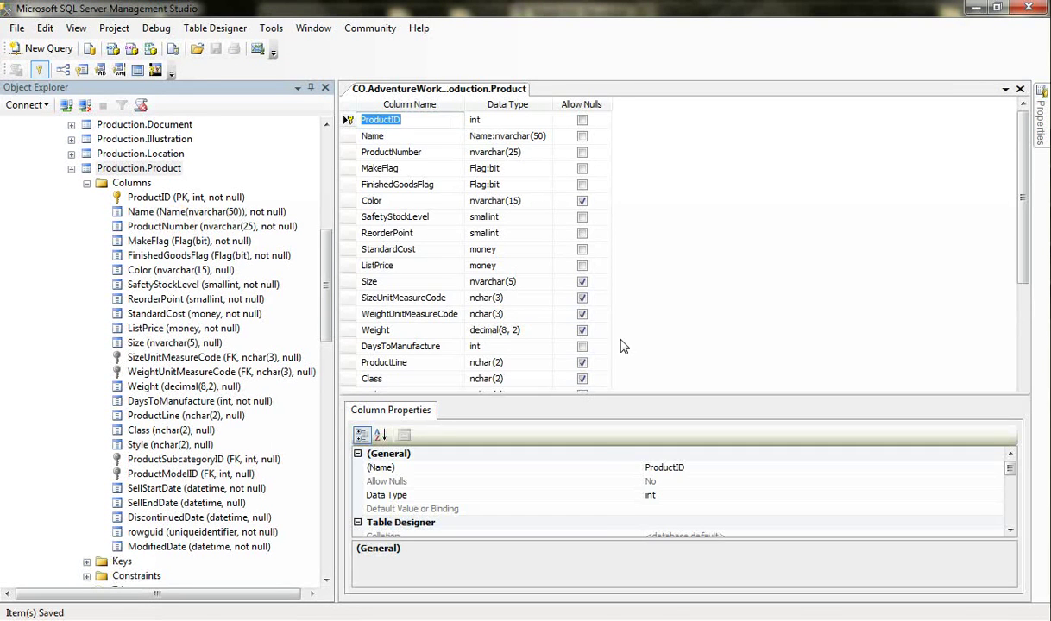
pyautogui.moveTo(631, 392); pyautogui.dragTo(634, 420)
pyautogui.click(415, 231)
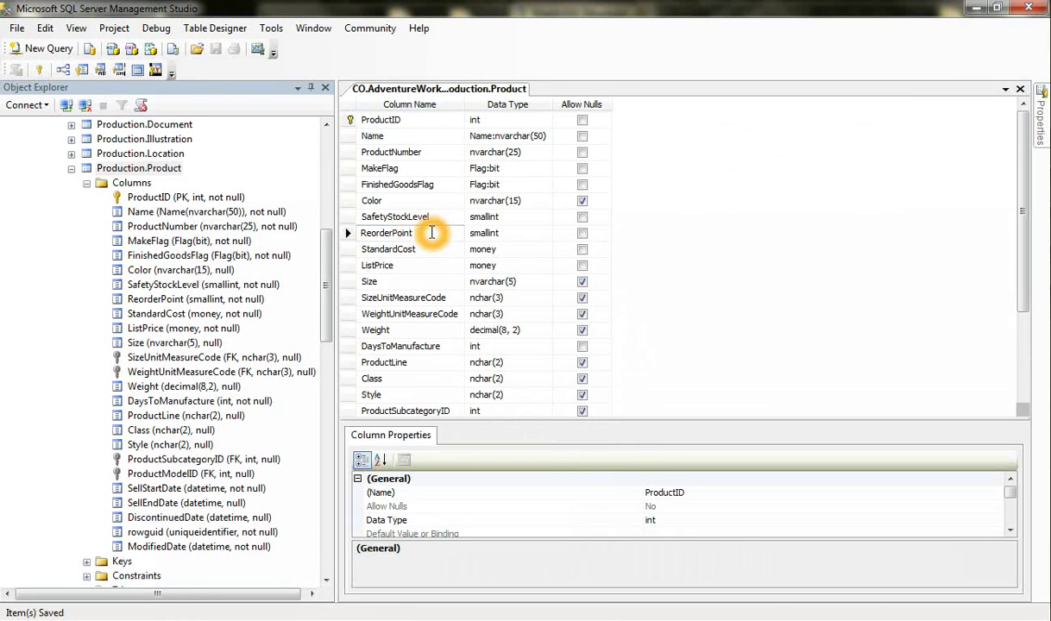